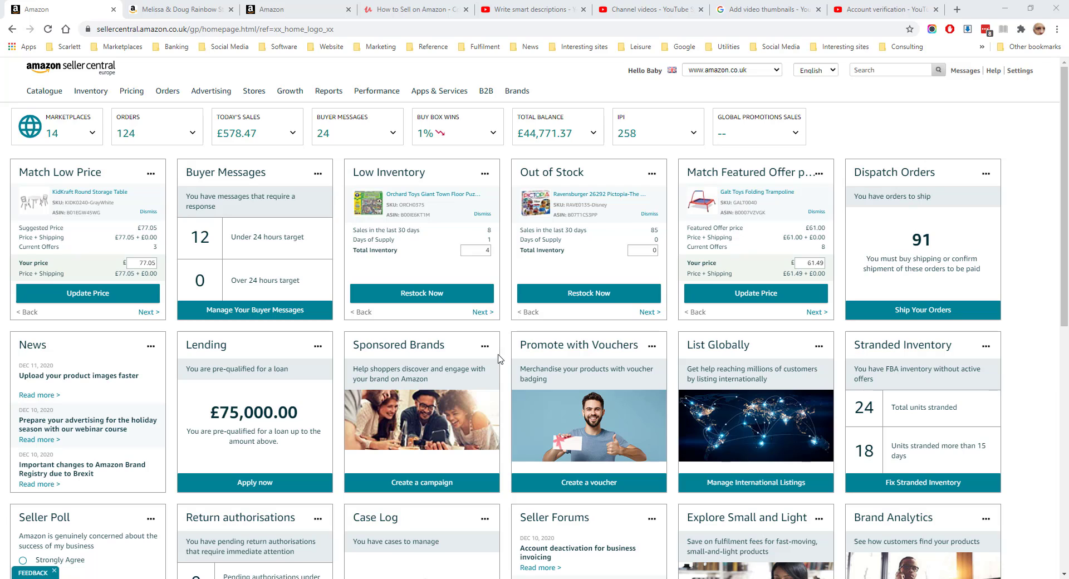
- Copy ASIN B000067PWG from the address of the Rainbow Stacker's amazon.co.uk product page
left_click(156, 10)
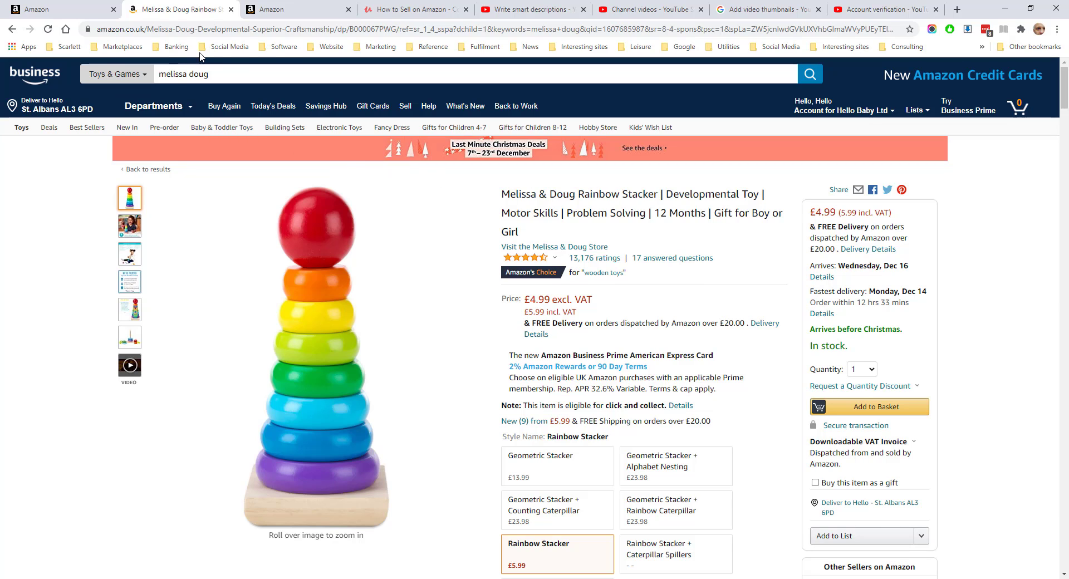
double_click(382, 28)
key("ctrl+c")
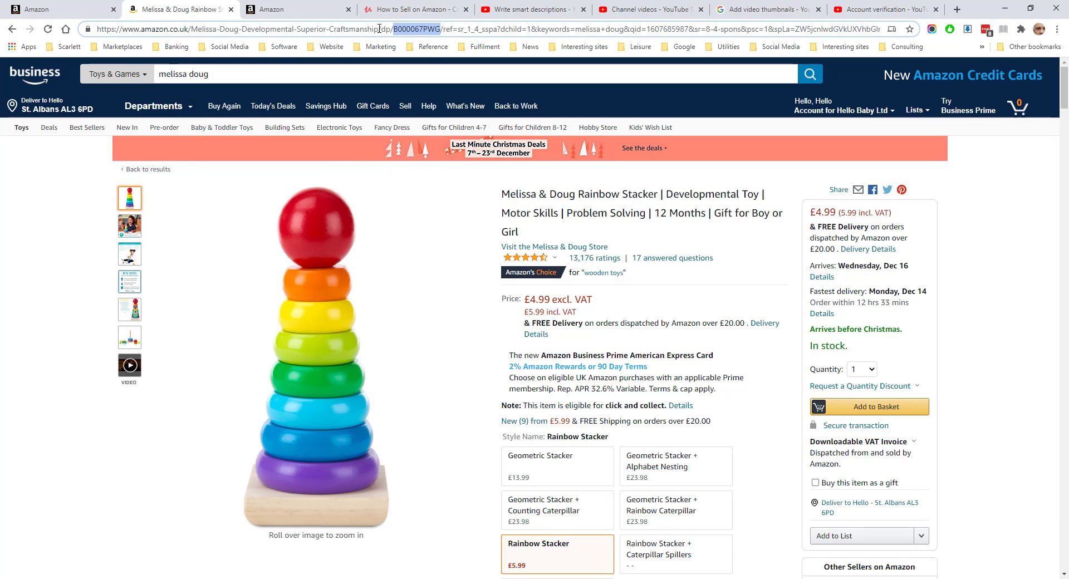
- Paste ASIN B000067PWG into the Add a Product catalogue search and run it
left_click(66, 9)
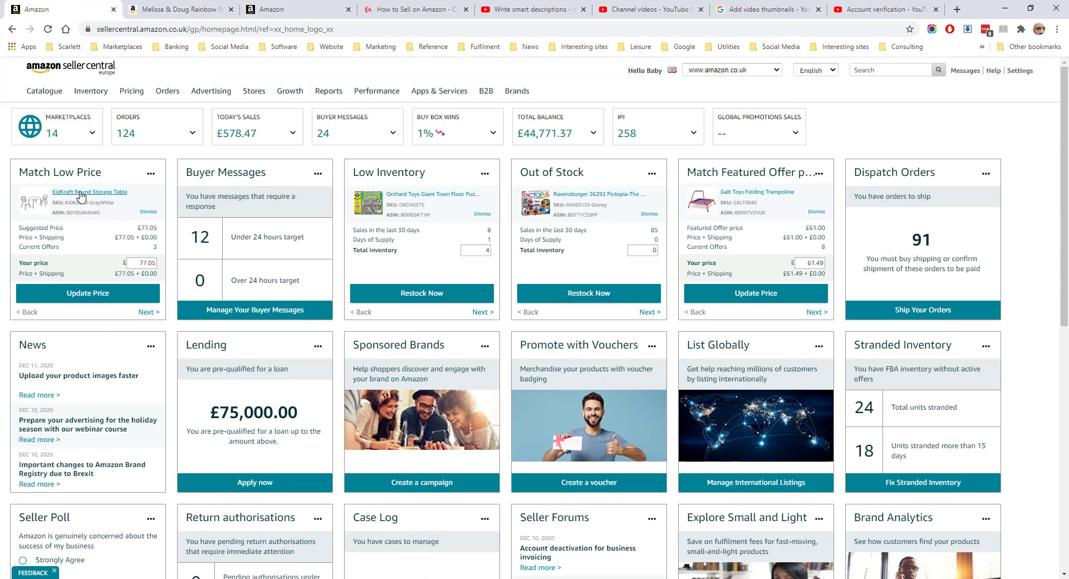
mouse_move(85, 96)
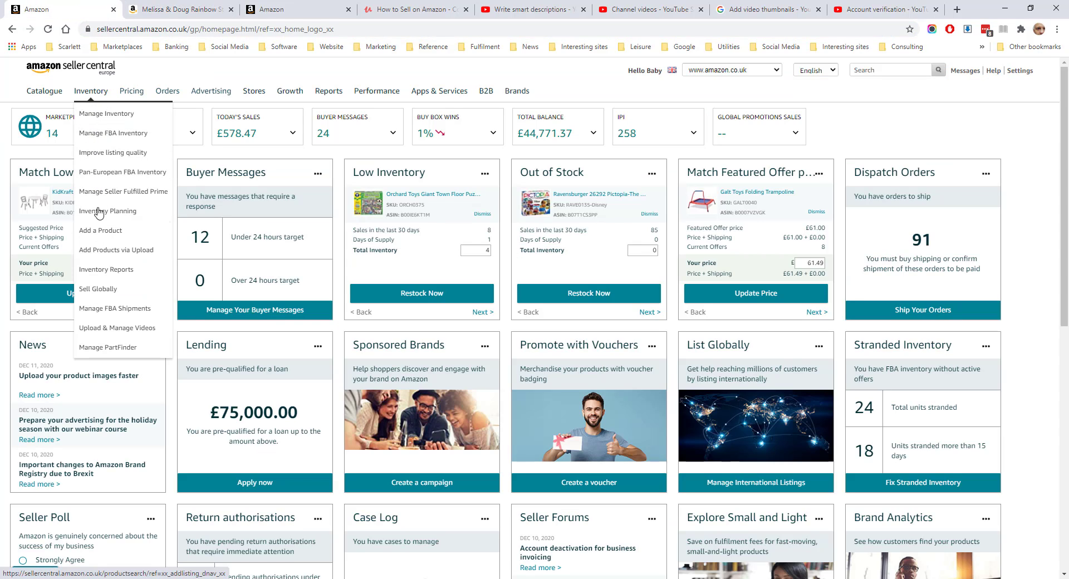
left_click(99, 234)
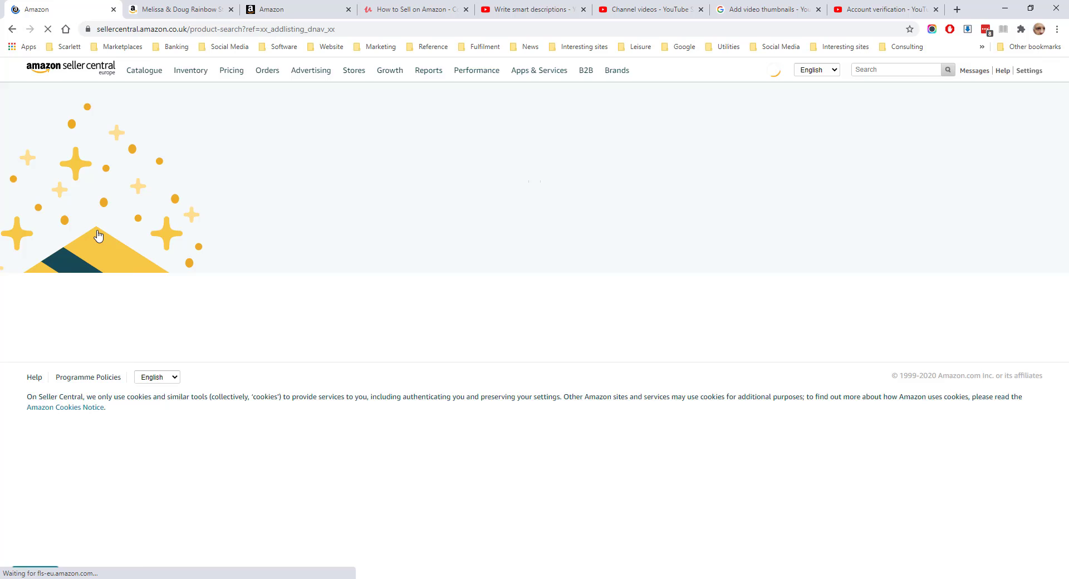
key("ctrl+v")
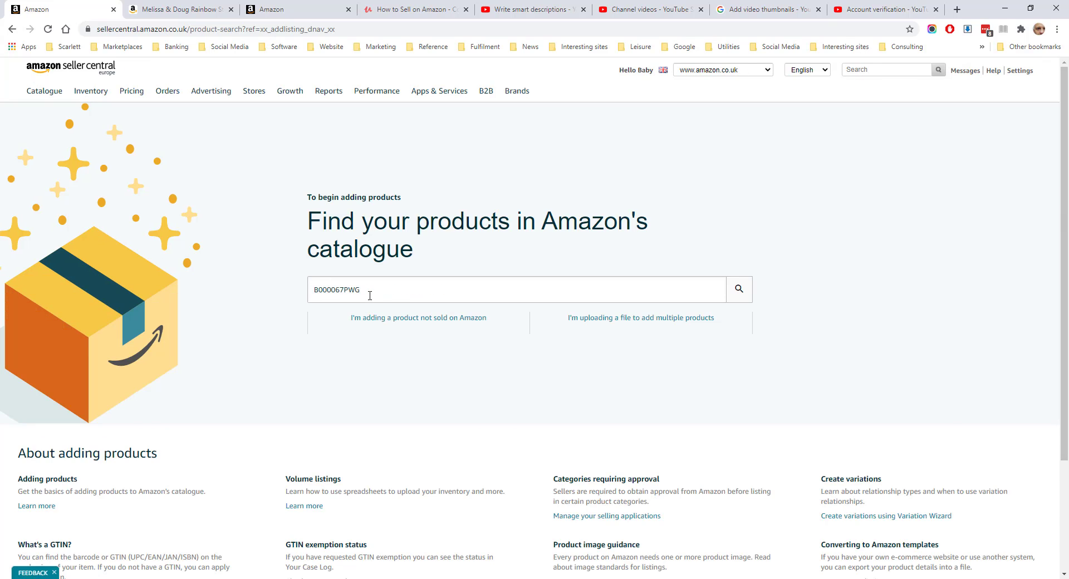
key("Return")
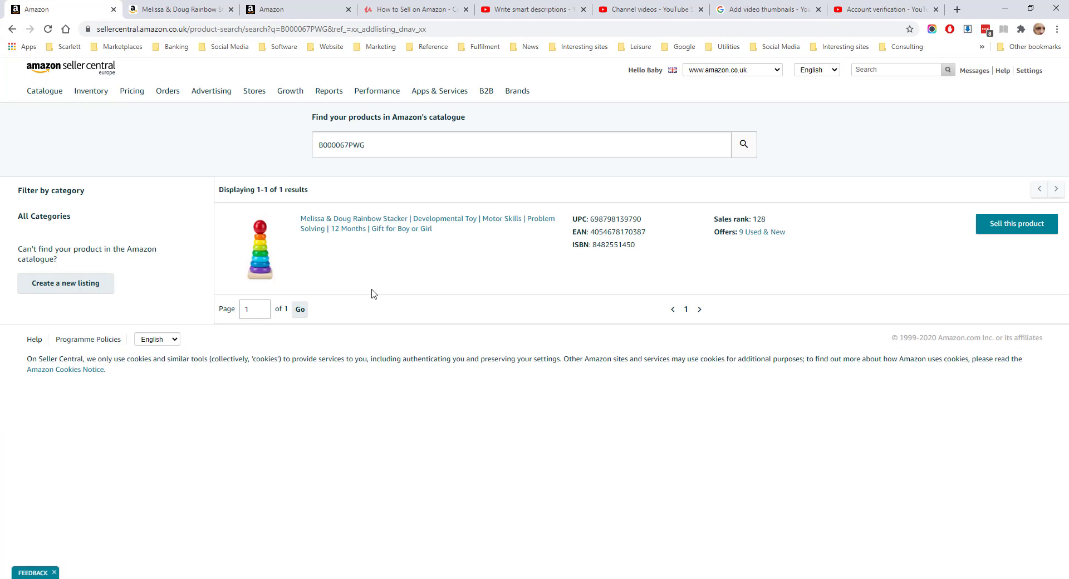
- Start an offer for the Rainbow Stacker and look at the item condition options without choosing one
left_click(1030, 225)
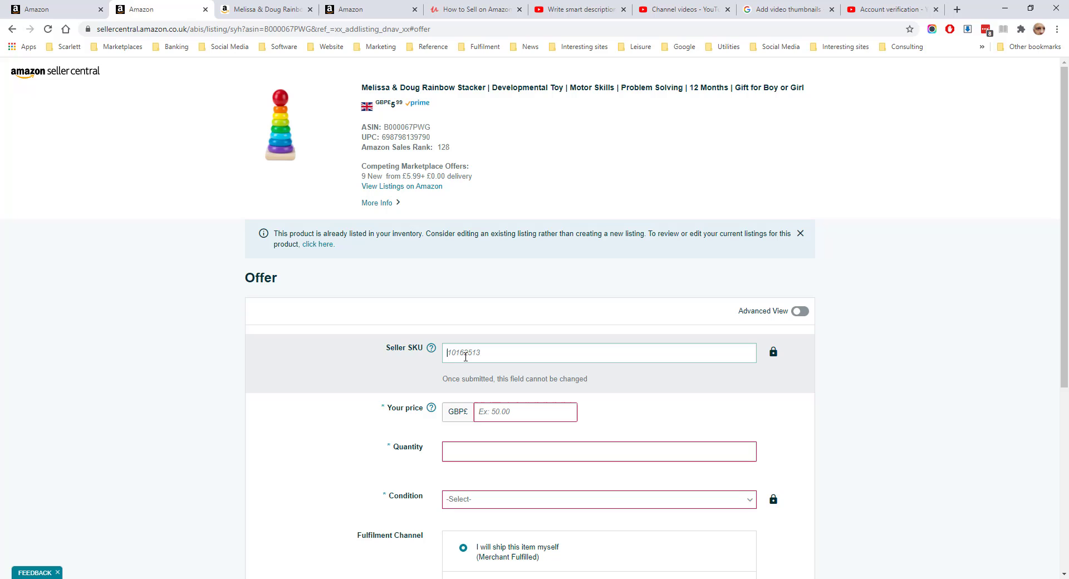
scroll(500, 394, "down", 2)
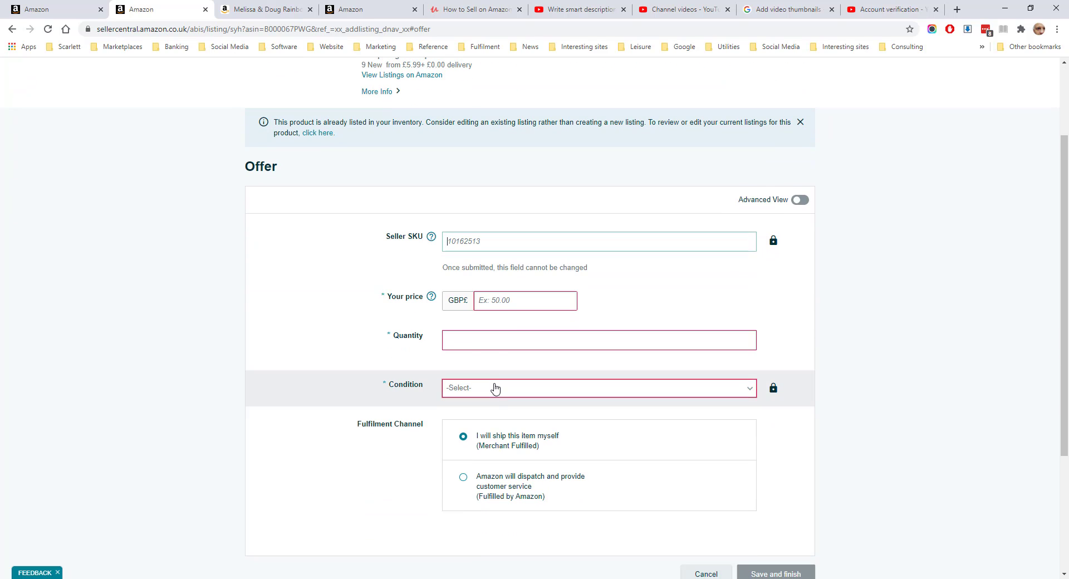
left_click(495, 390)
left_click(391, 473)
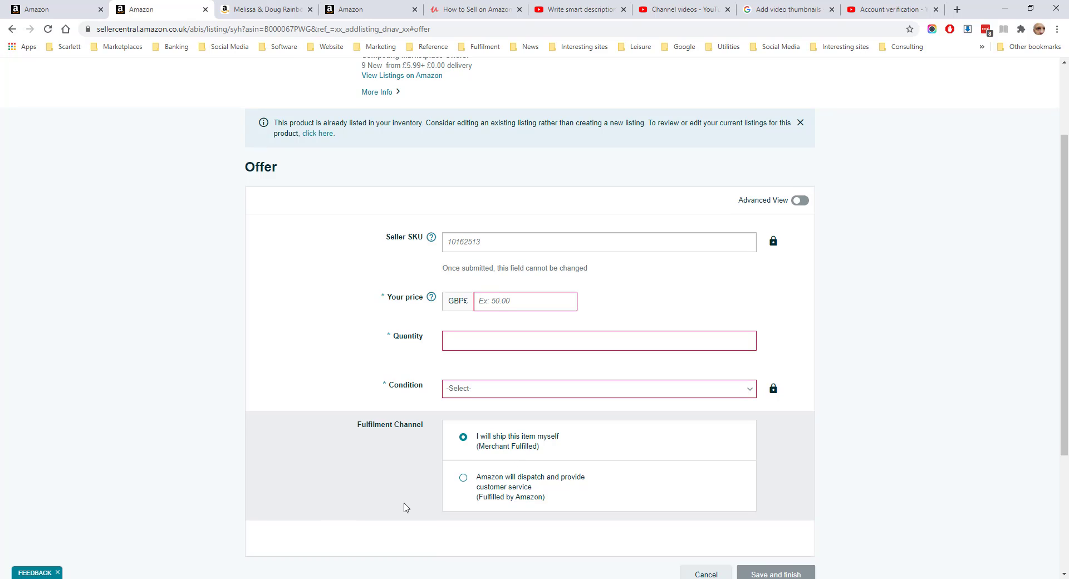
- Turn on Advanced View and review the extra offer fields such as tax code and sale price
scroll(405, 508, "up", 2)
left_click(801, 310)
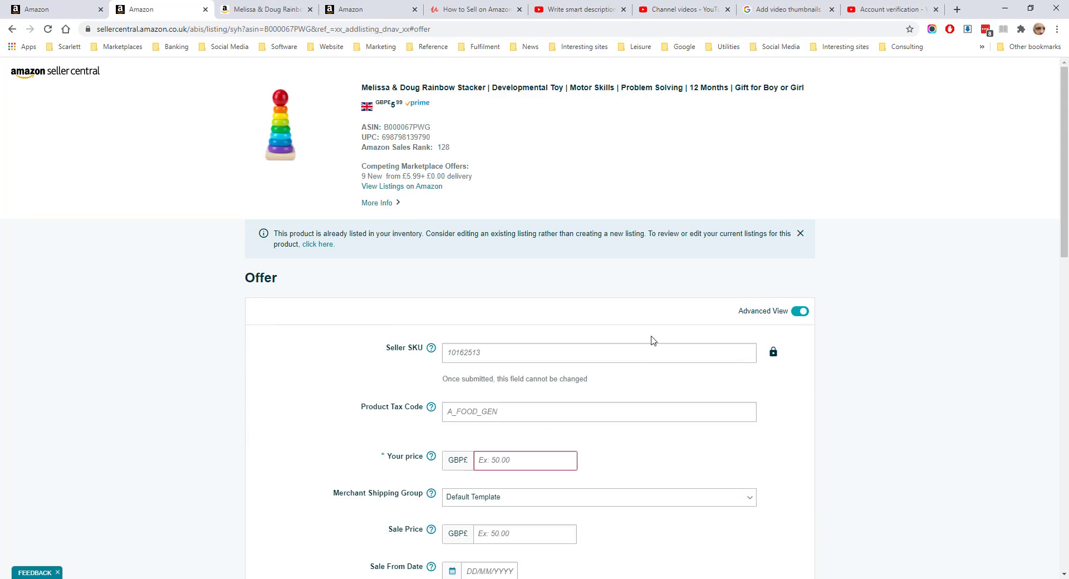
scroll(595, 360, "down", 1)
scroll(546, 399, "down", 2)
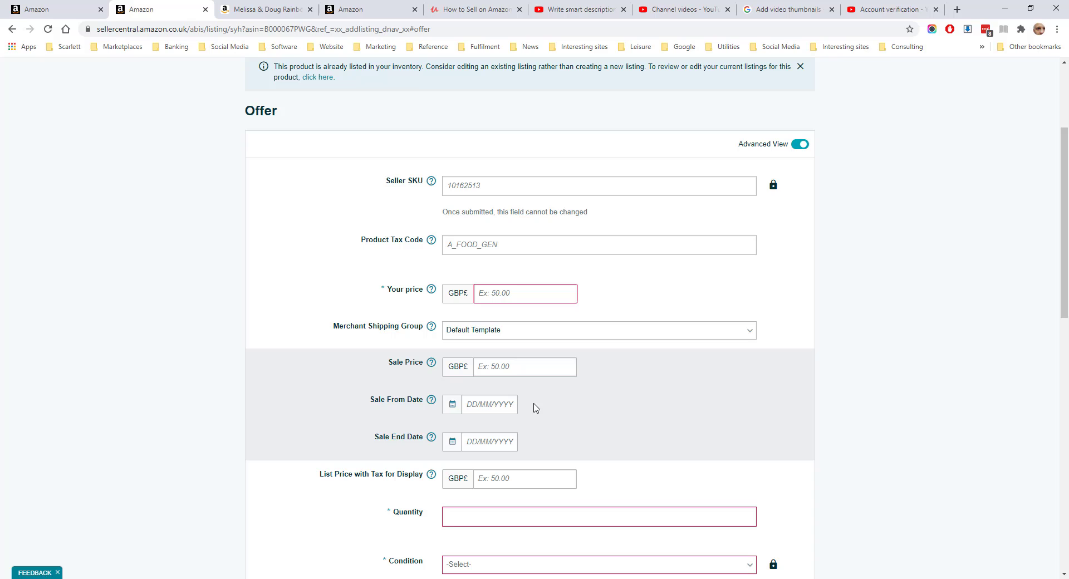
scroll(329, 382, "down", 2)
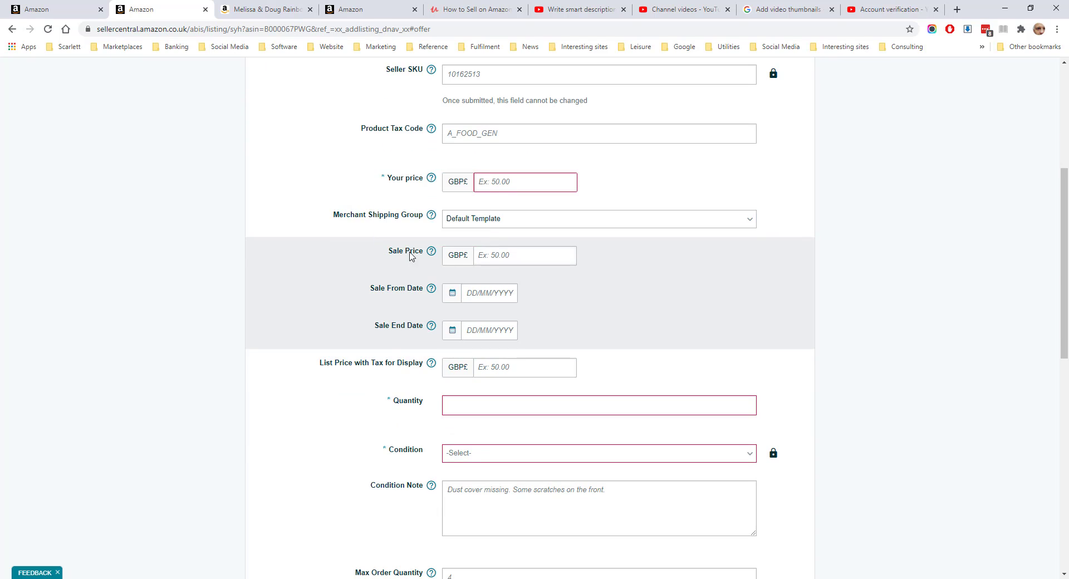
scroll(466, 198, "up", 1)
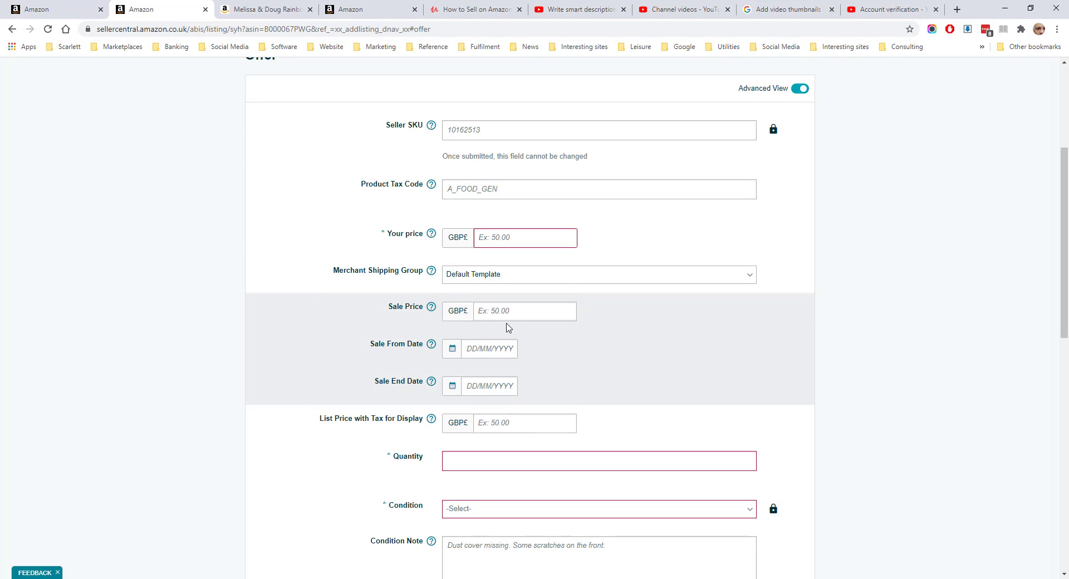
scroll(506, 331, "down", 5)
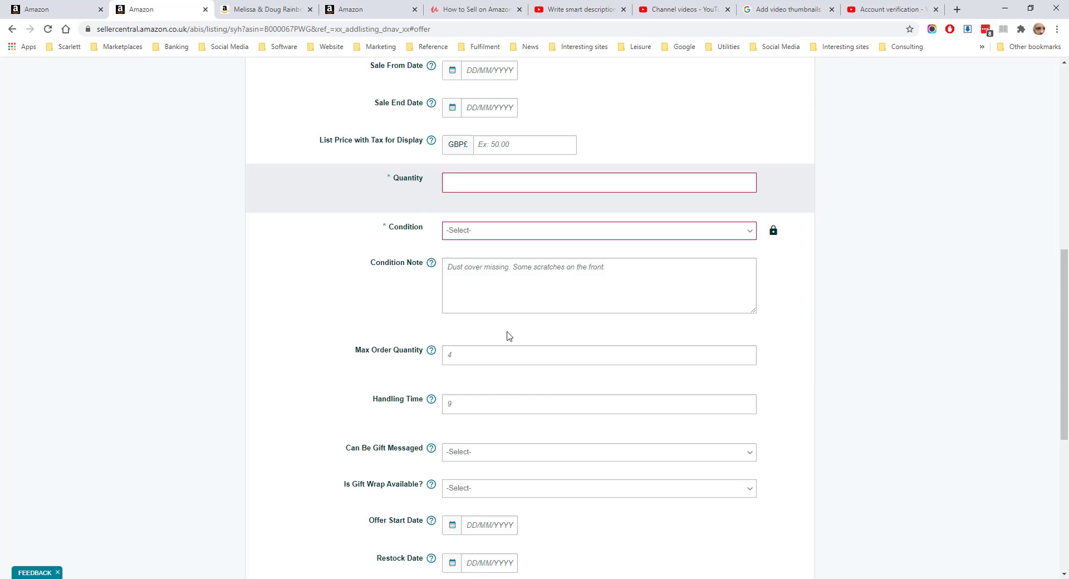
scroll(713, 448, "down", 1)
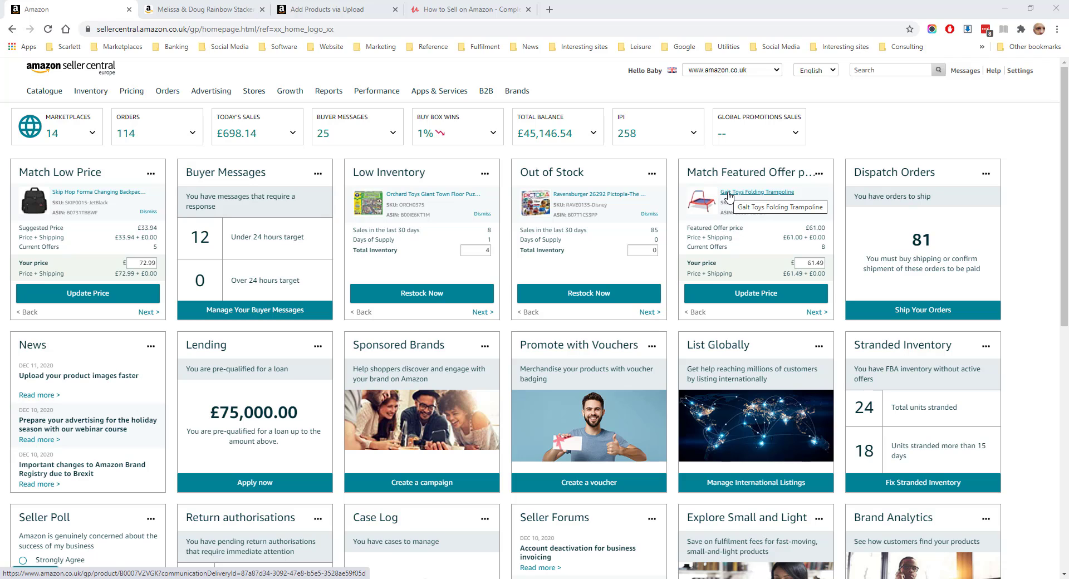
- Go to Inventory > Add Products via Upload
mouse_move(92, 94)
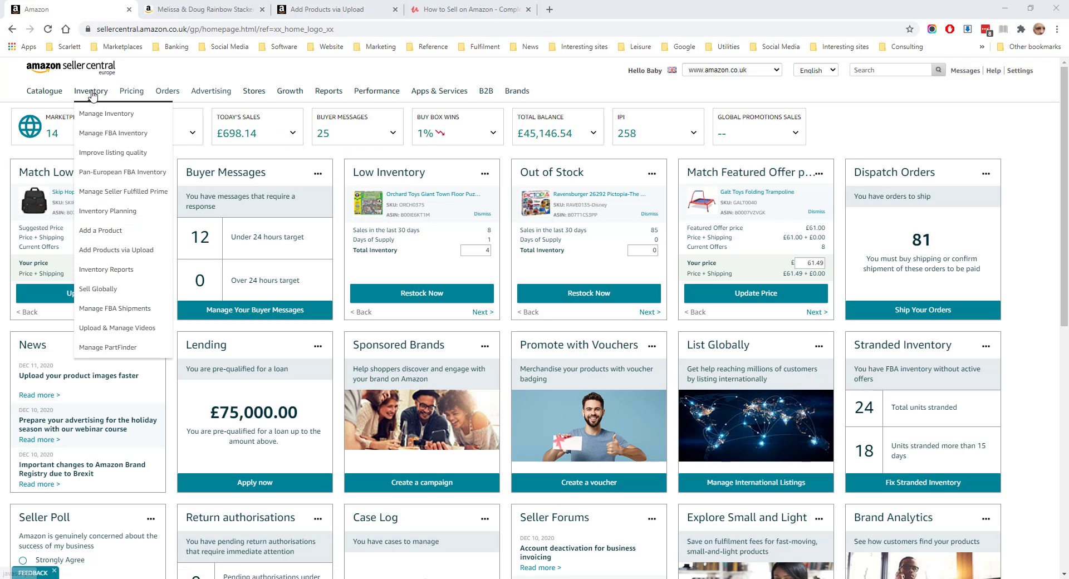
left_click(118, 255)
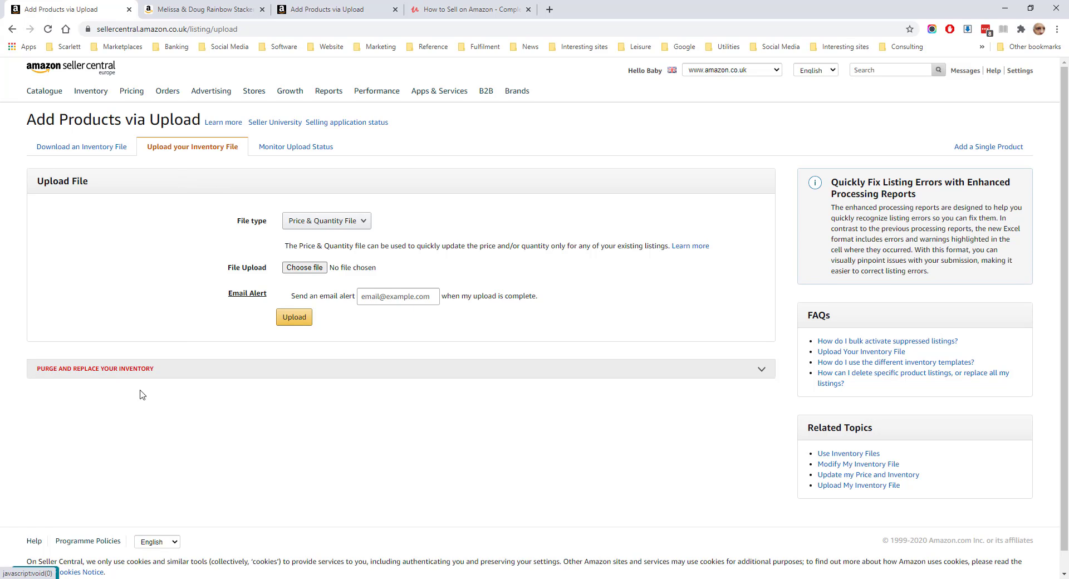
scroll(142, 395, "down", 1)
scroll(155, 420, "up", 1)
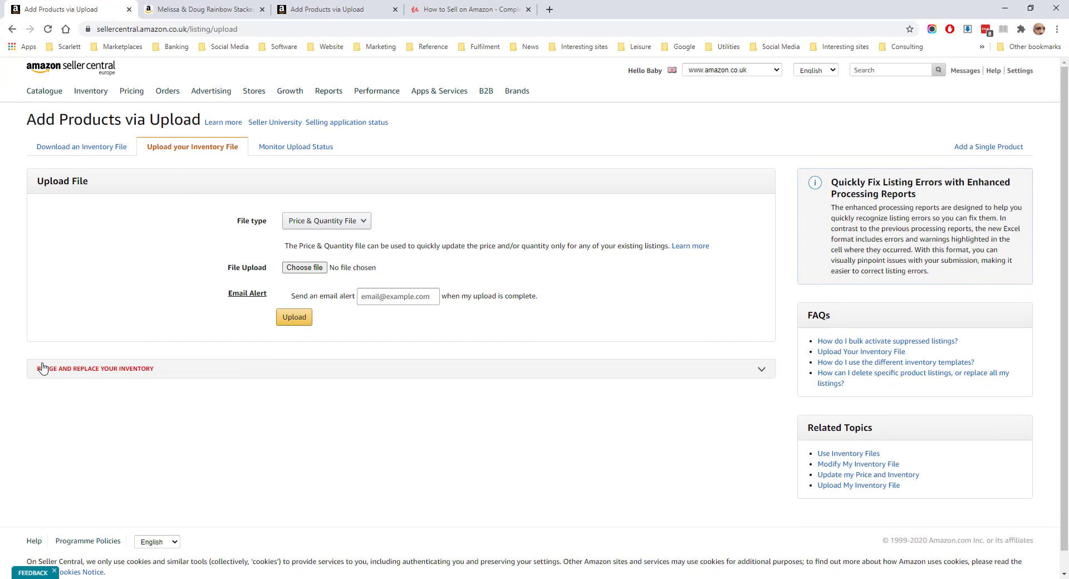
- Download the Inventory Loader template, the product-matching-only type in the Inventory Files table
left_click(81, 158)
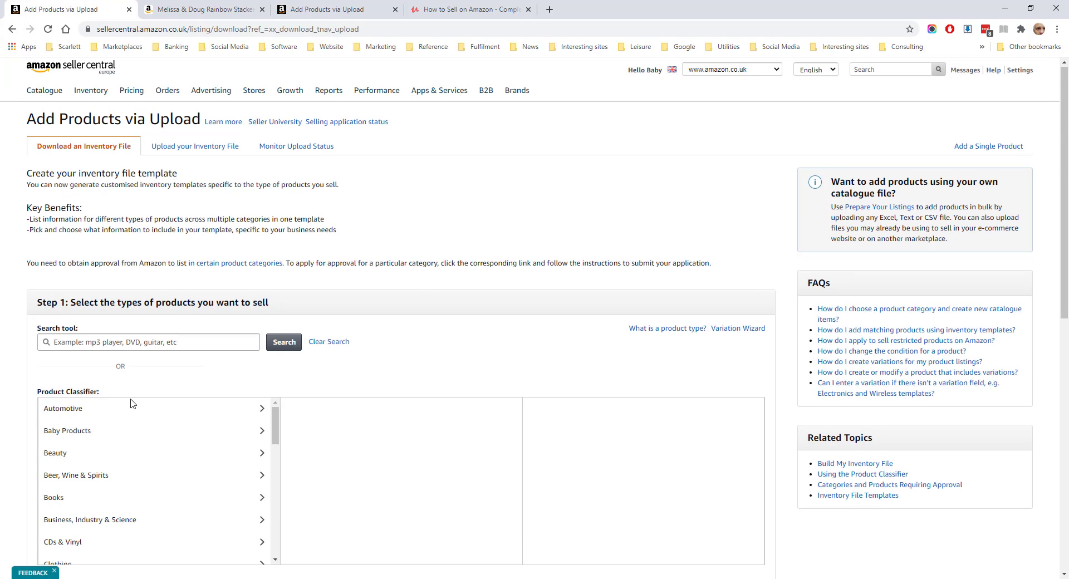
scroll(131, 403, "down", 10)
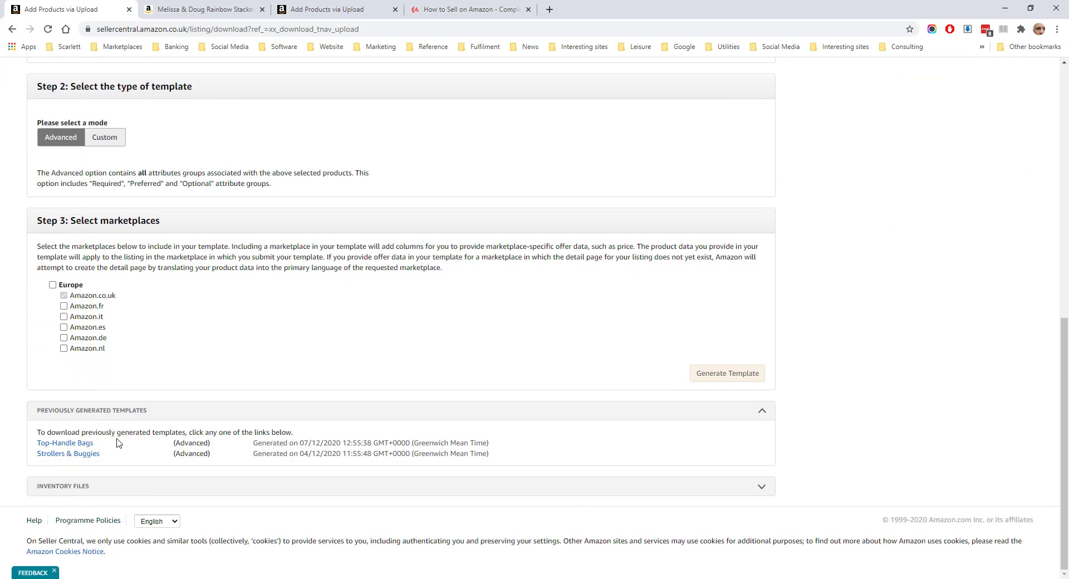
left_click(81, 487)
scroll(220, 473, "down", 3)
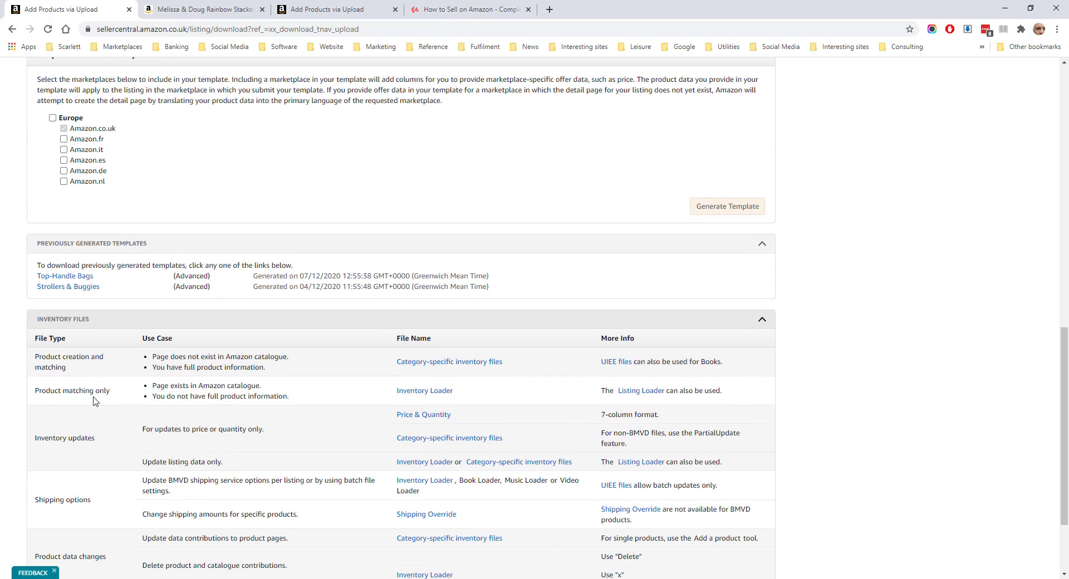
left_click_drag(42, 392, 110, 393)
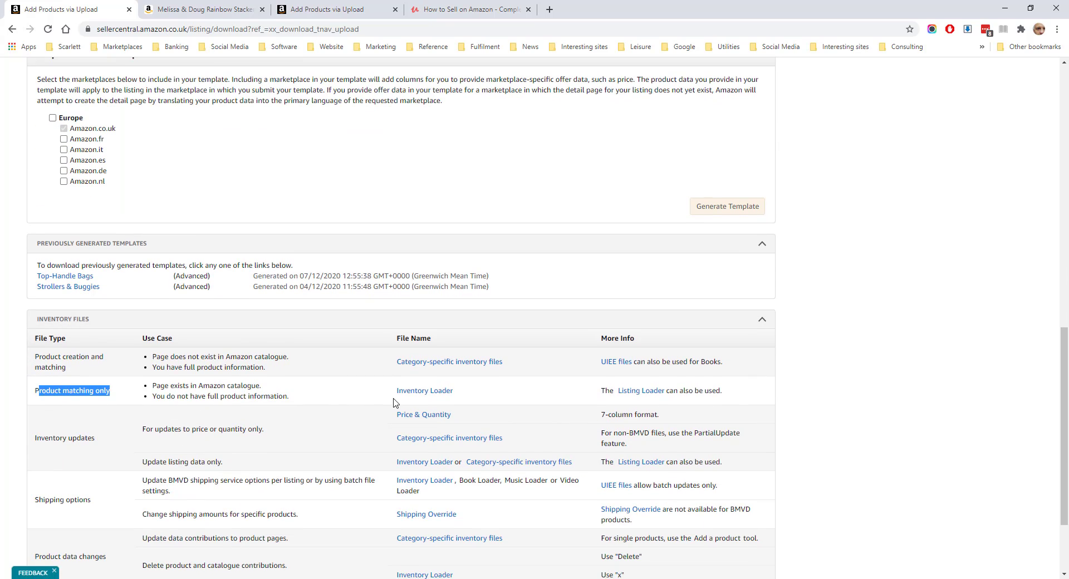
left_click(439, 394)
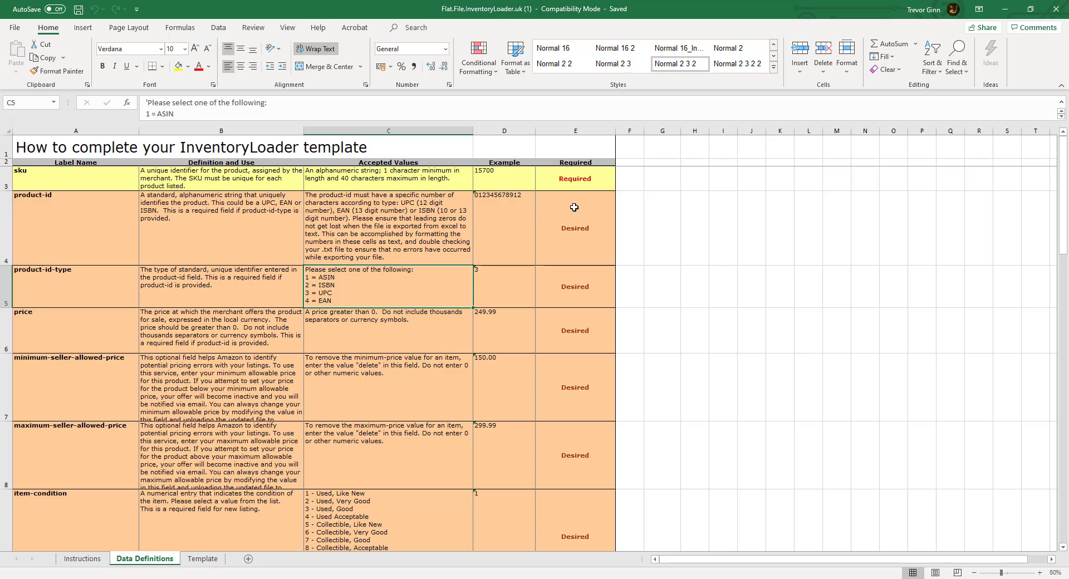
- Inspect the Template sheet's sku column A and fulfillment-center-id column M, then check Data Definitions
left_click(204, 559)
left_click(42, 128)
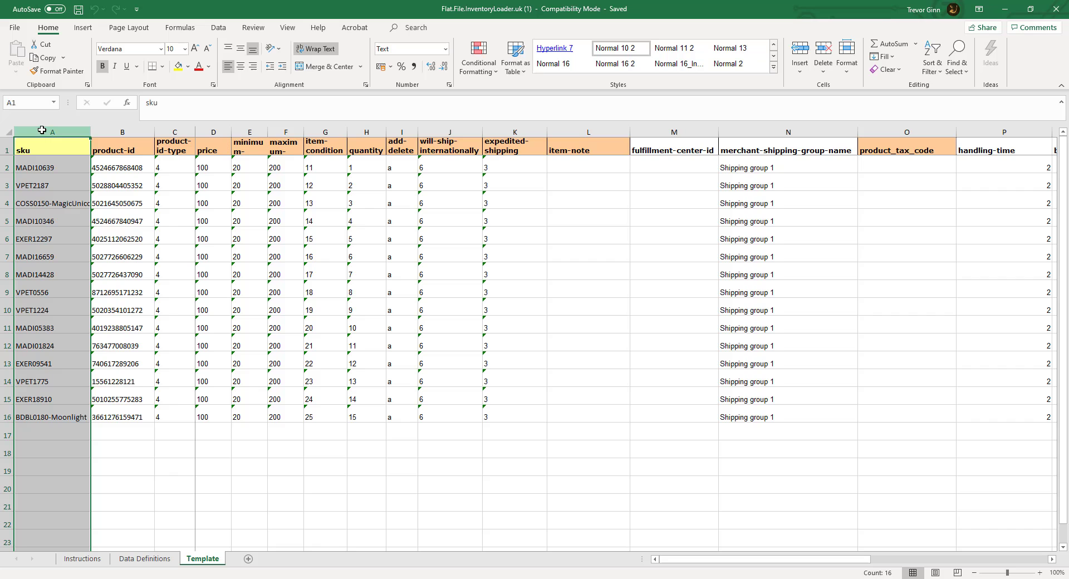
mouse_move(678, 567)
left_mouse_down()
mouse_move(702, 563)
mouse_move(687, 562)
left_mouse_up()
left_click(631, 132)
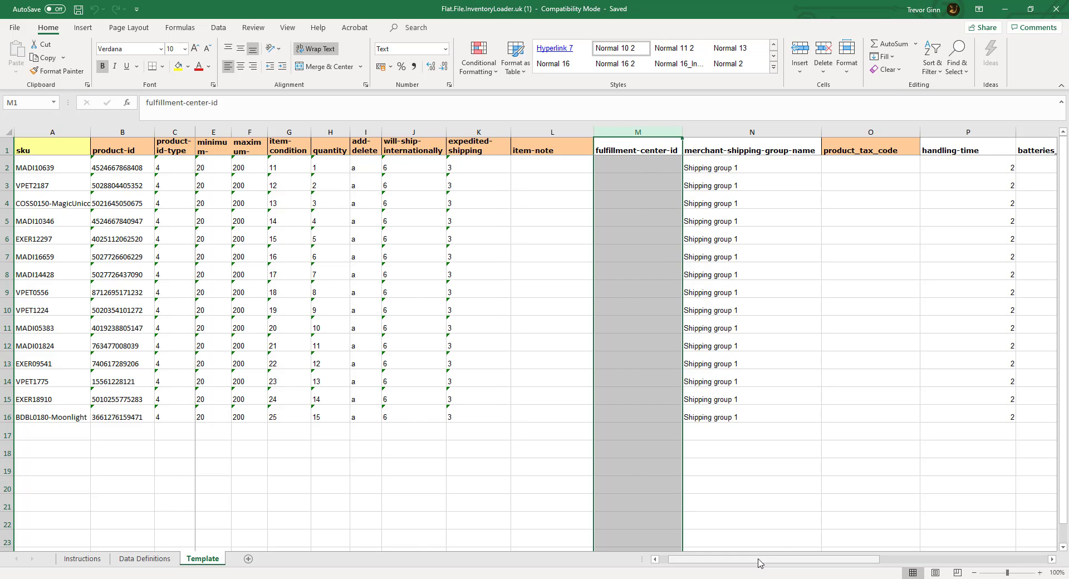
left_click_drag(757, 563, 756, 564)
left_click(145, 559)
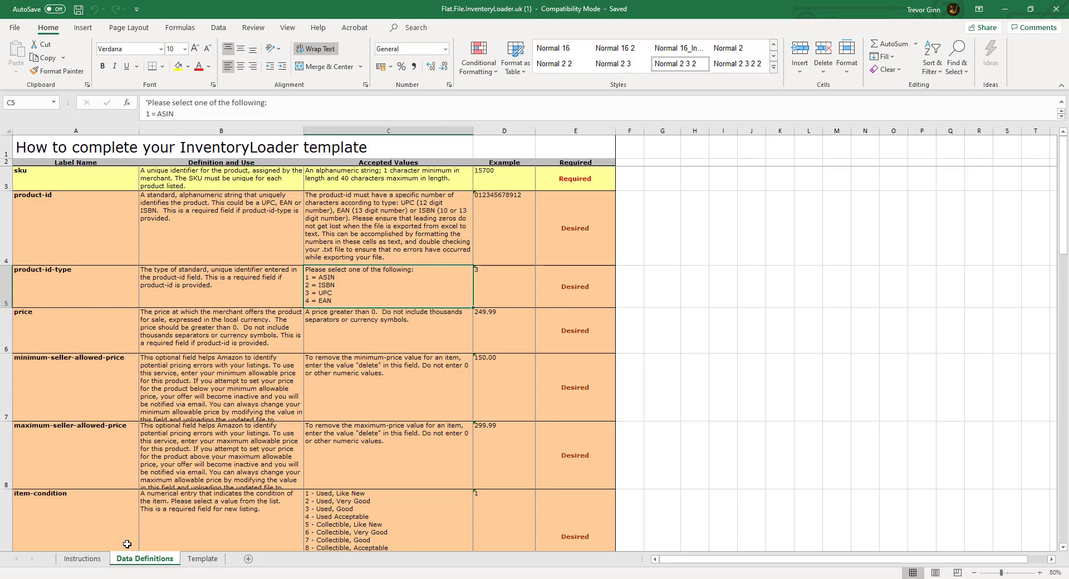
- Check the sku, product-id and product-id-type entries against the Data Definitions accepted values
left_click(203, 559)
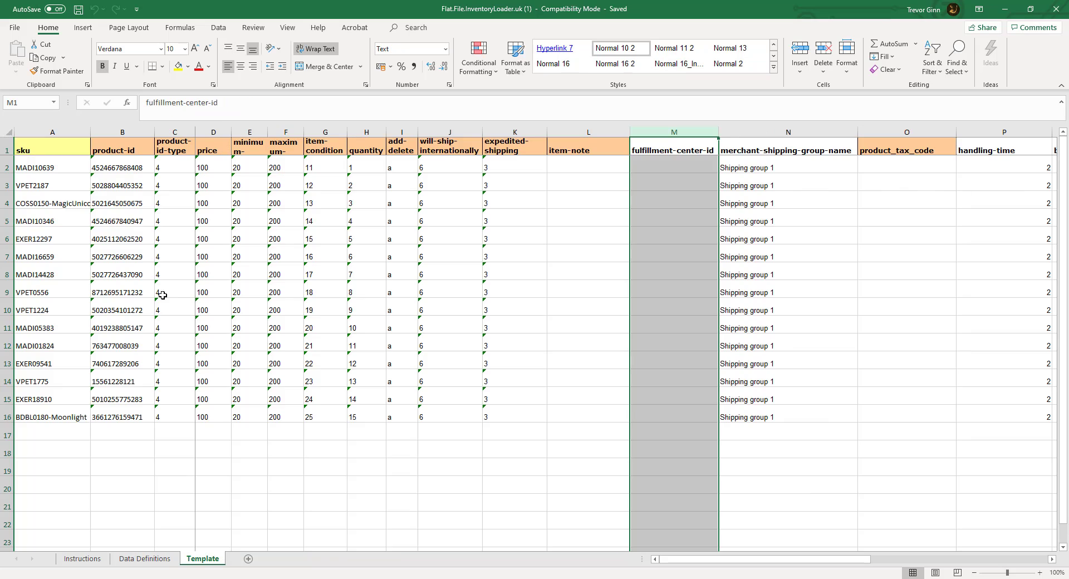
left_click(64, 175)
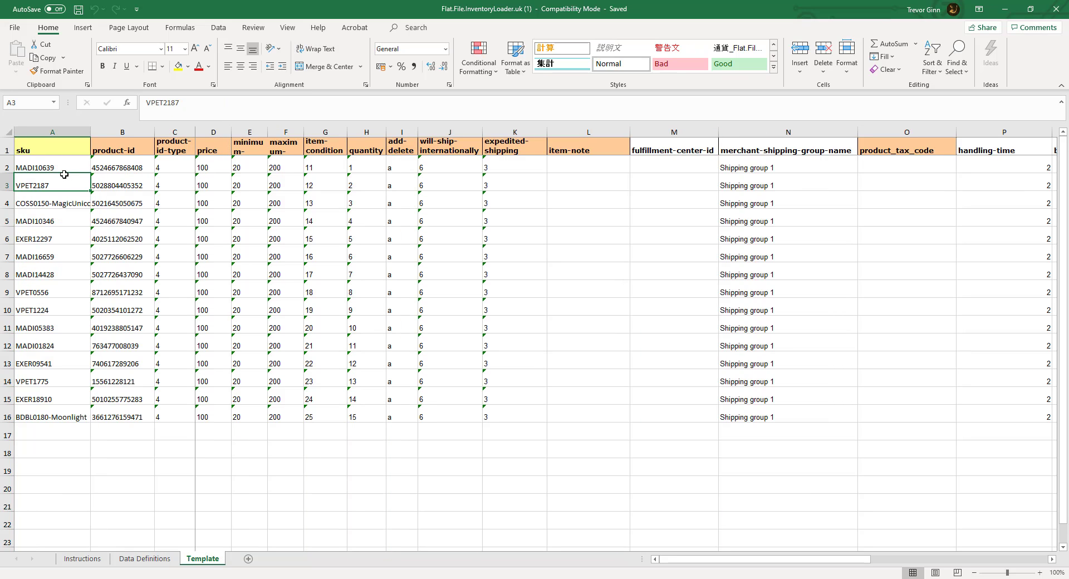
key("Right")
key("Up")
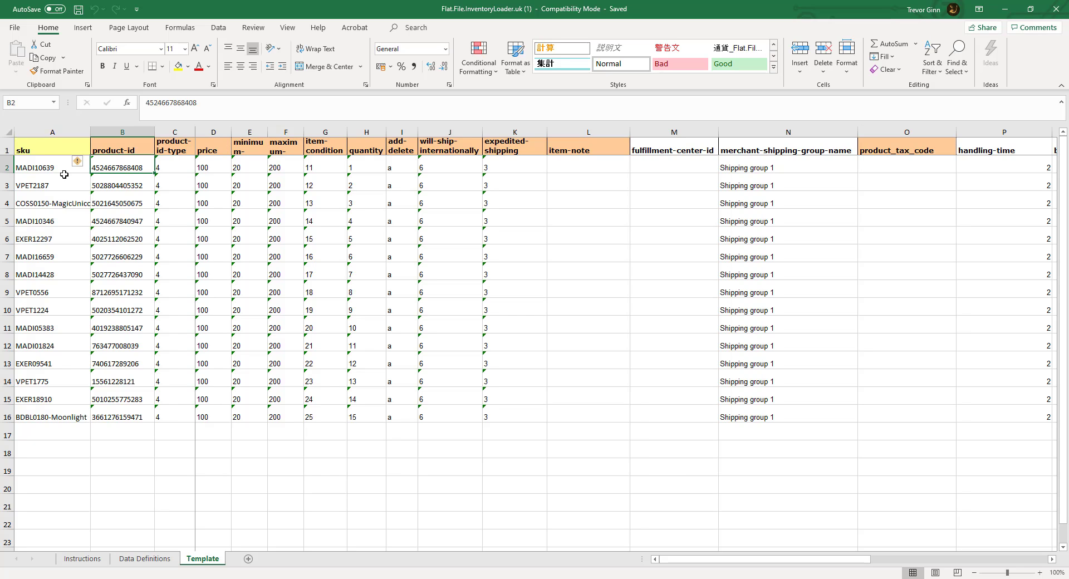
left_click(181, 165)
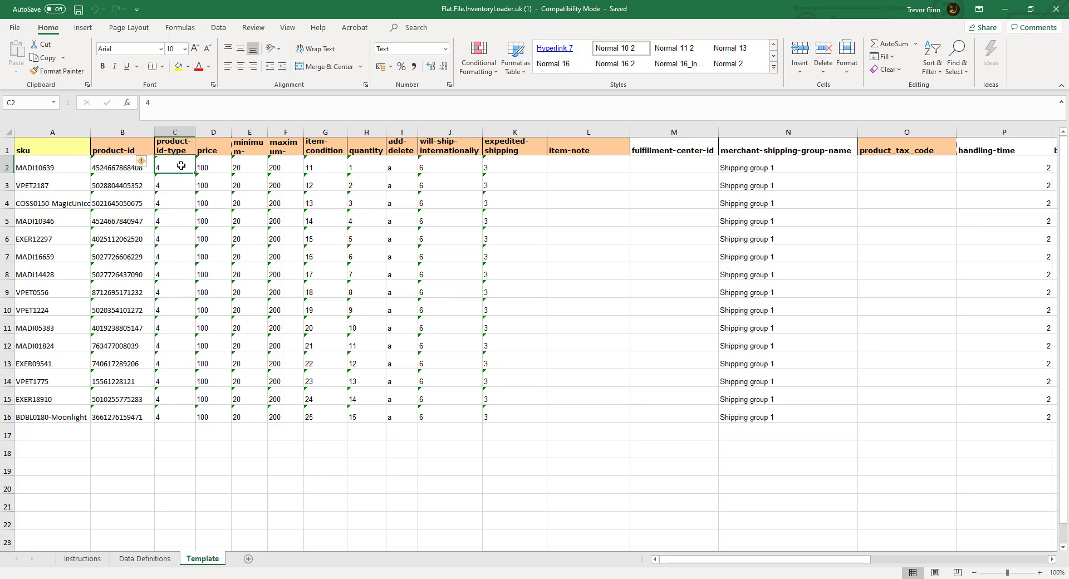
left_click(144, 558)
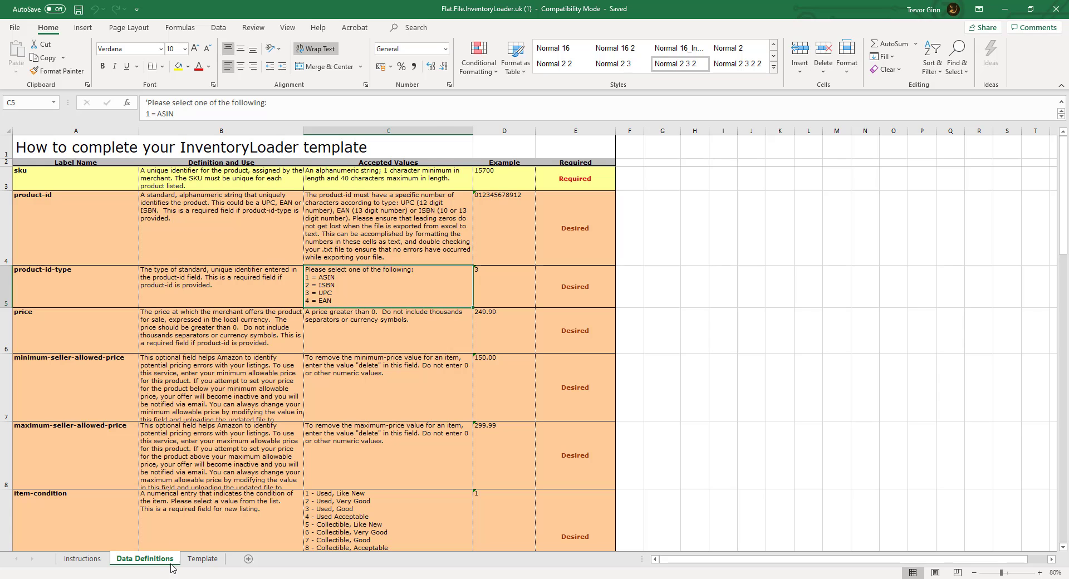
left_click(203, 558)
- Fill item-condition 11 down to row 16 after reviewing the price columns and condition codes
left_click(212, 167)
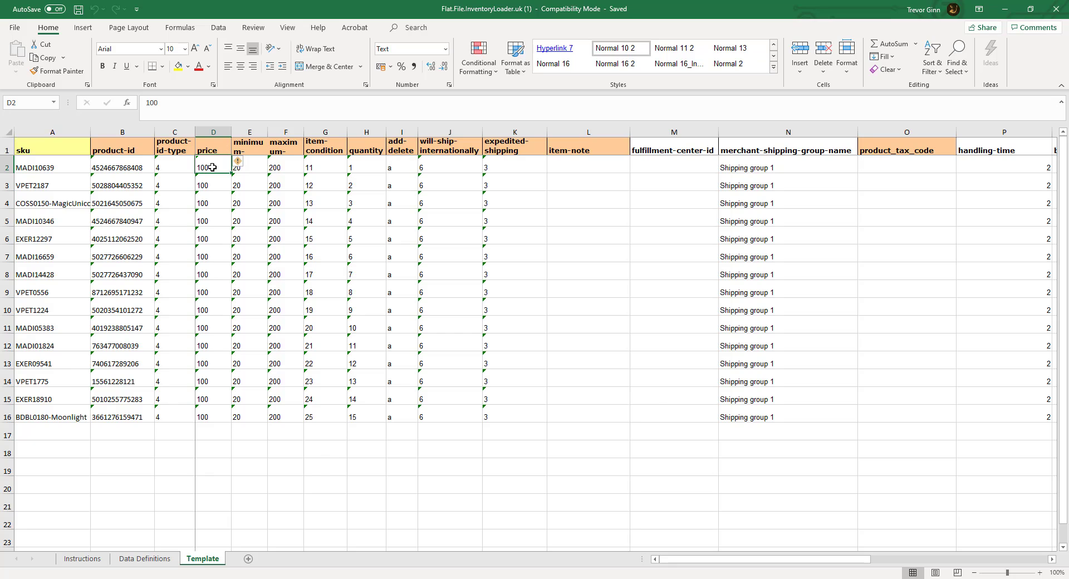
key("Tab")
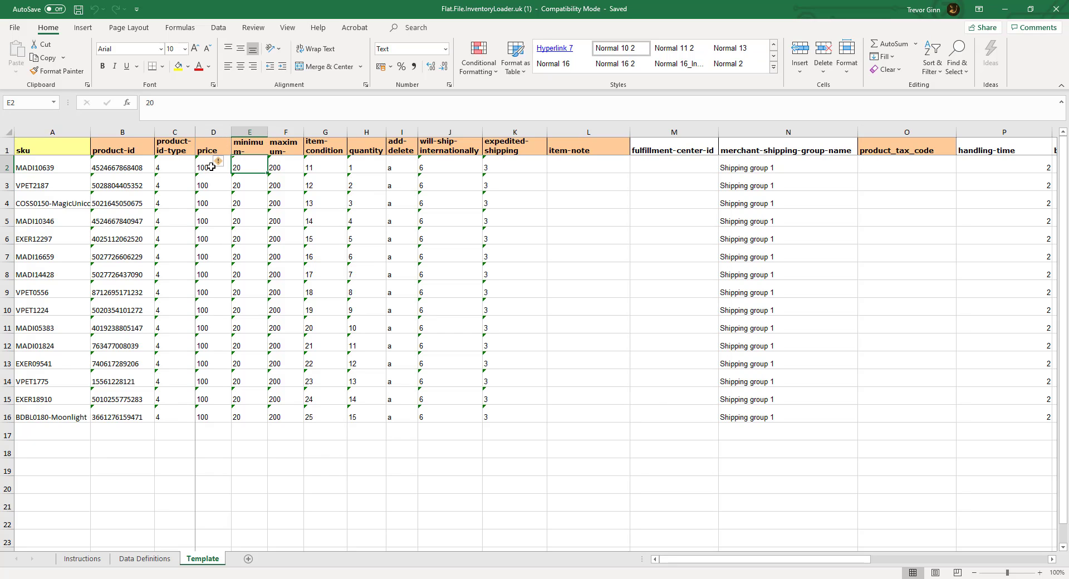
key("Tab")
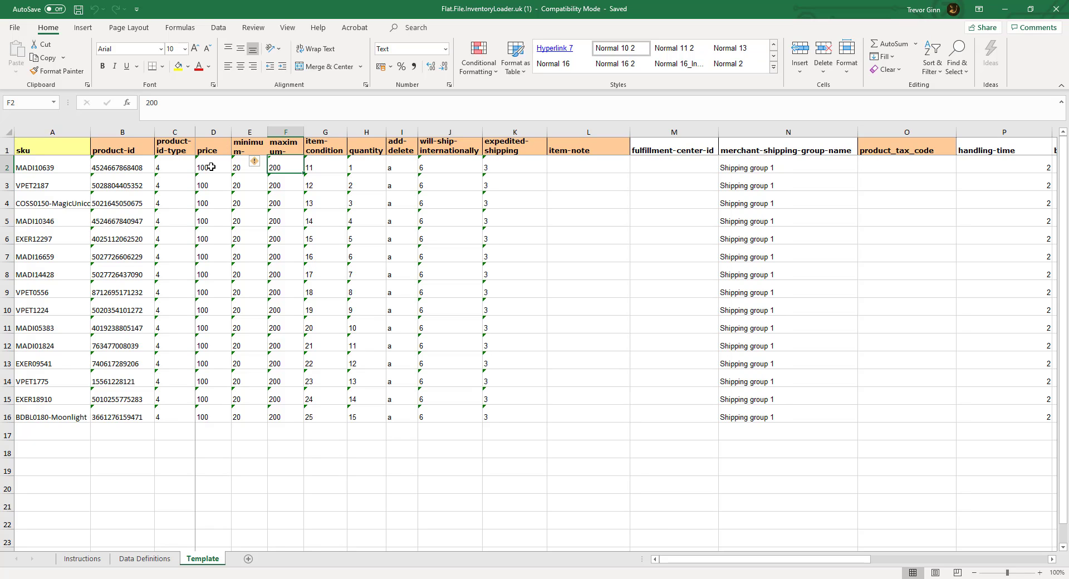
key("Tab")
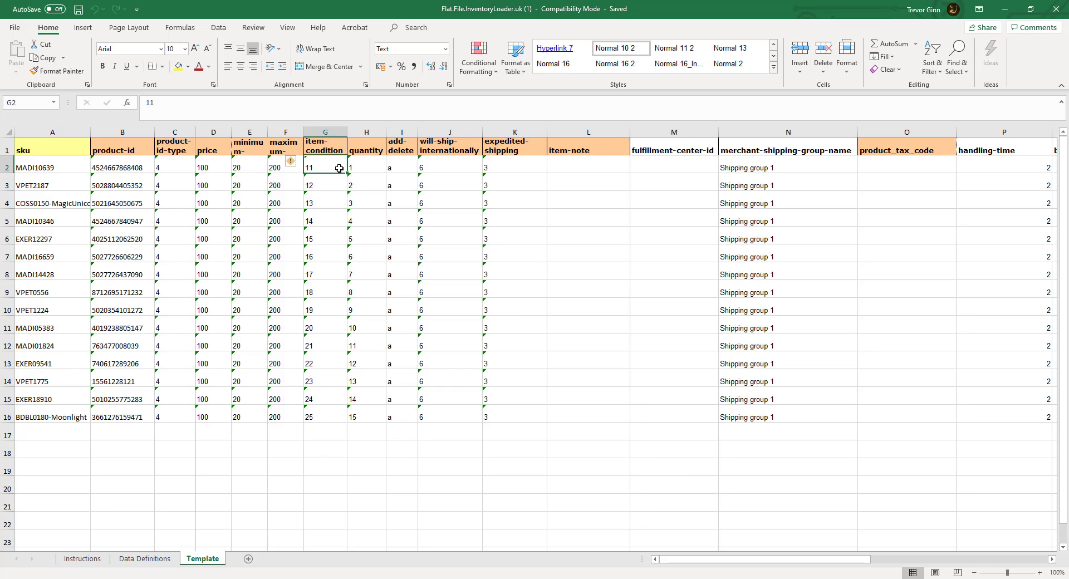
key("ctrl+c")
left_click_drag(346, 174, 318, 425)
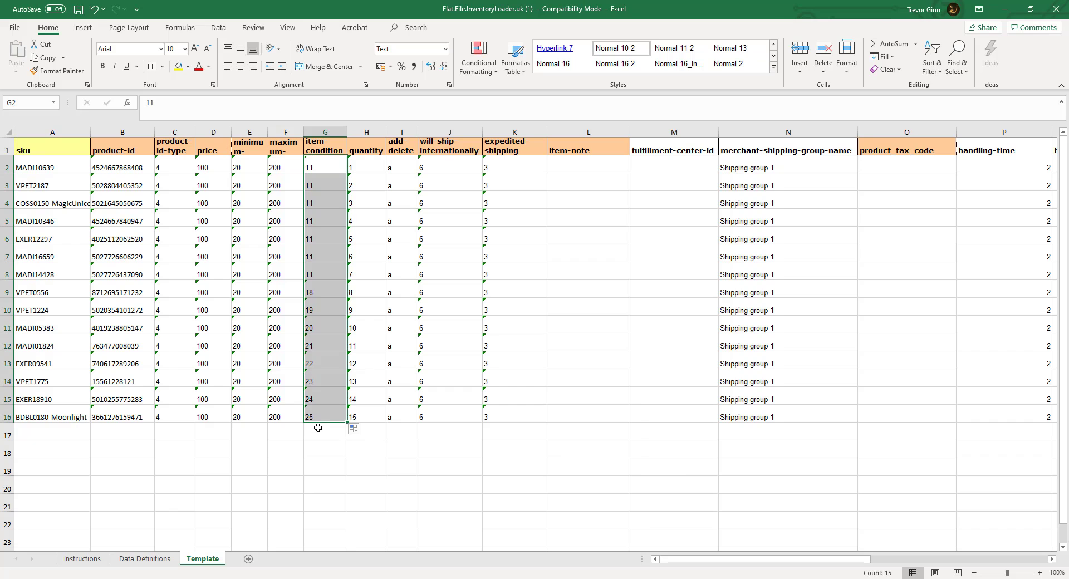
left_click(144, 559)
scroll(291, 386, "down", 2)
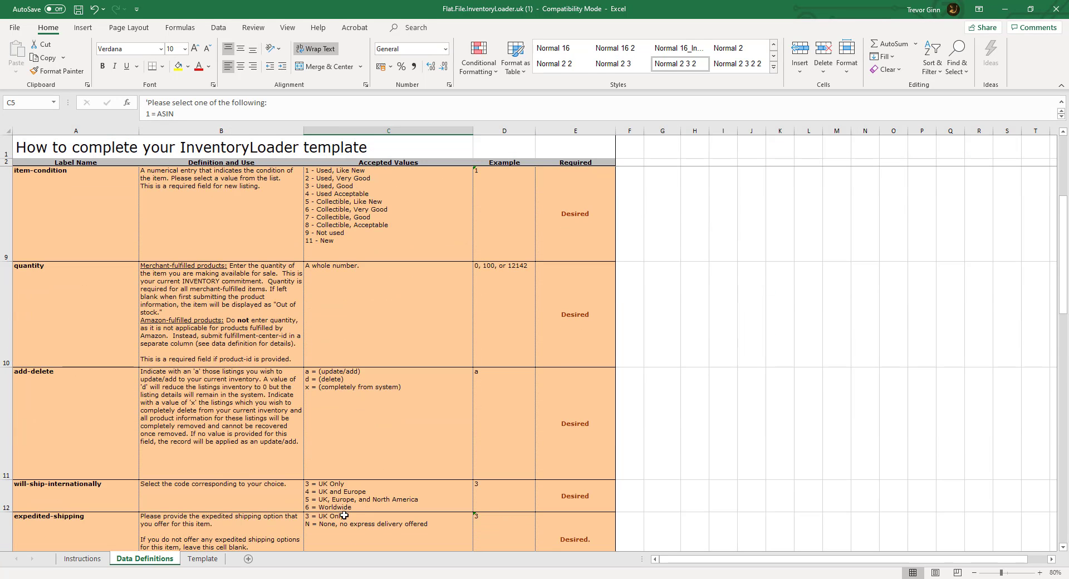
scroll(332, 359, "up", 1)
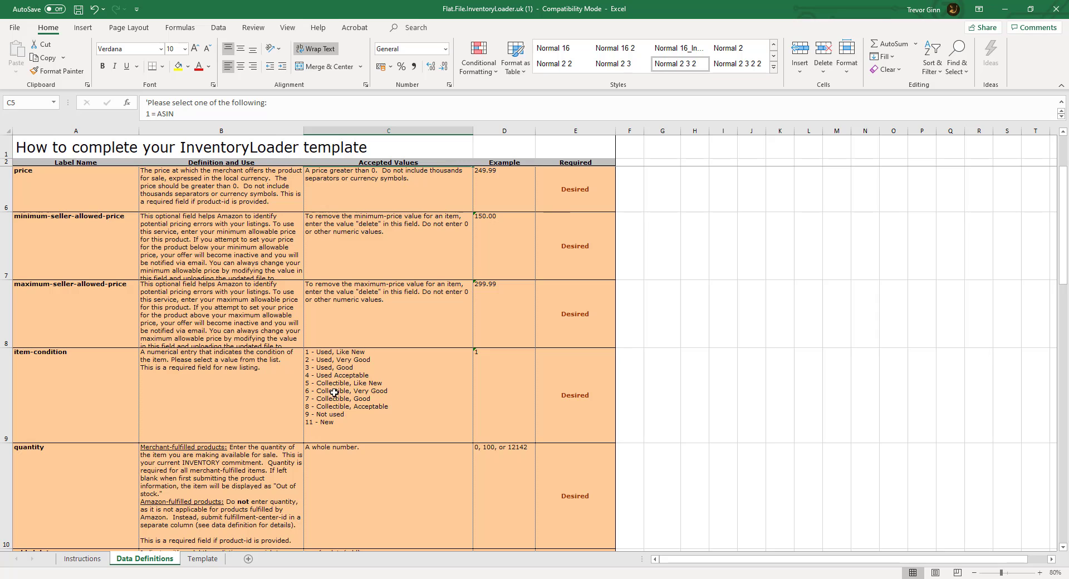
left_click(201, 558)
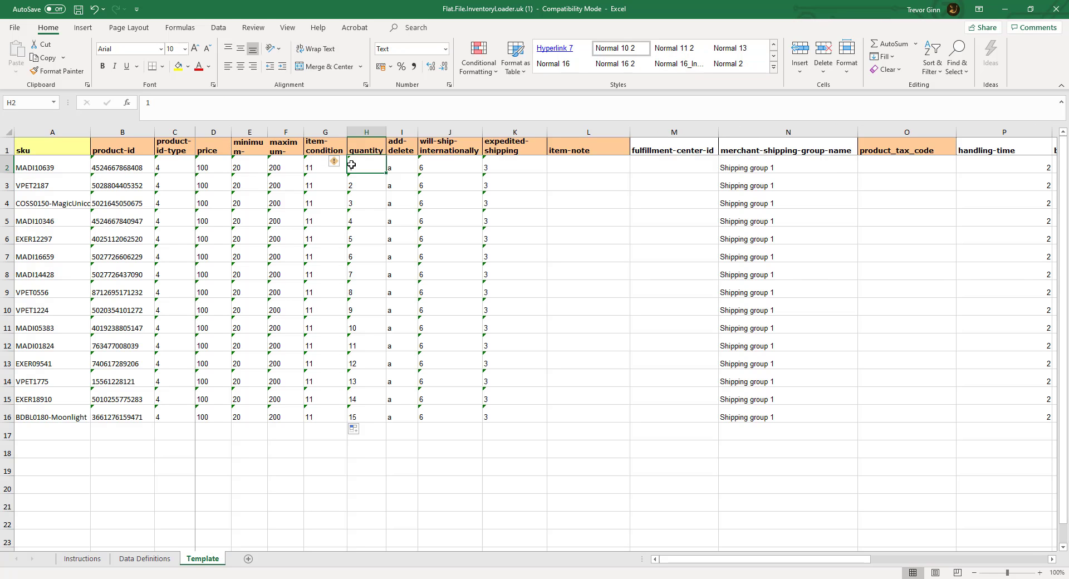
- Check the add-delete and will-ship-internationally values against the Data Definitions shipping codes
key("Tab")
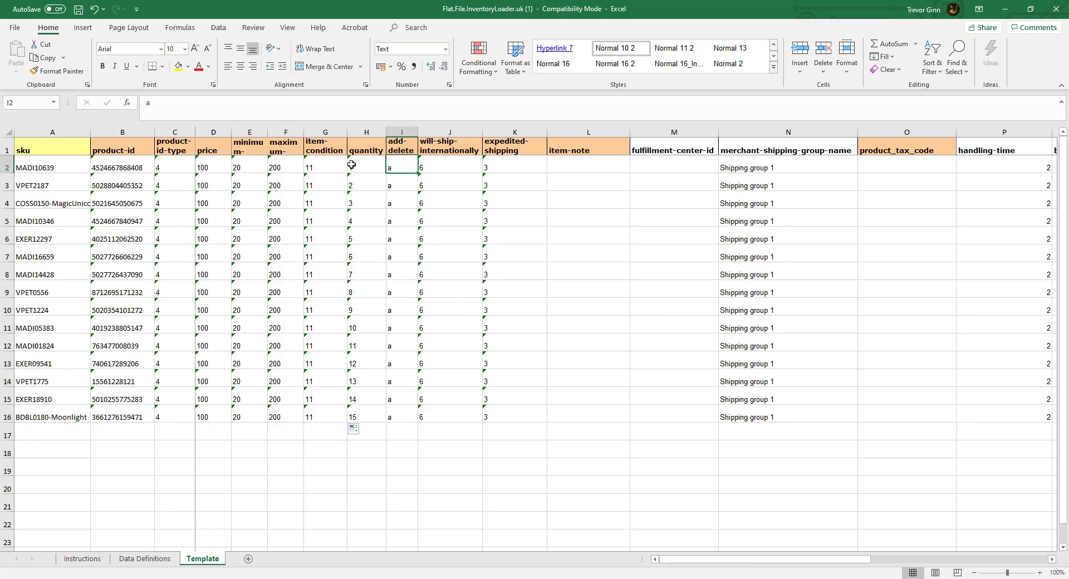
key("Tab")
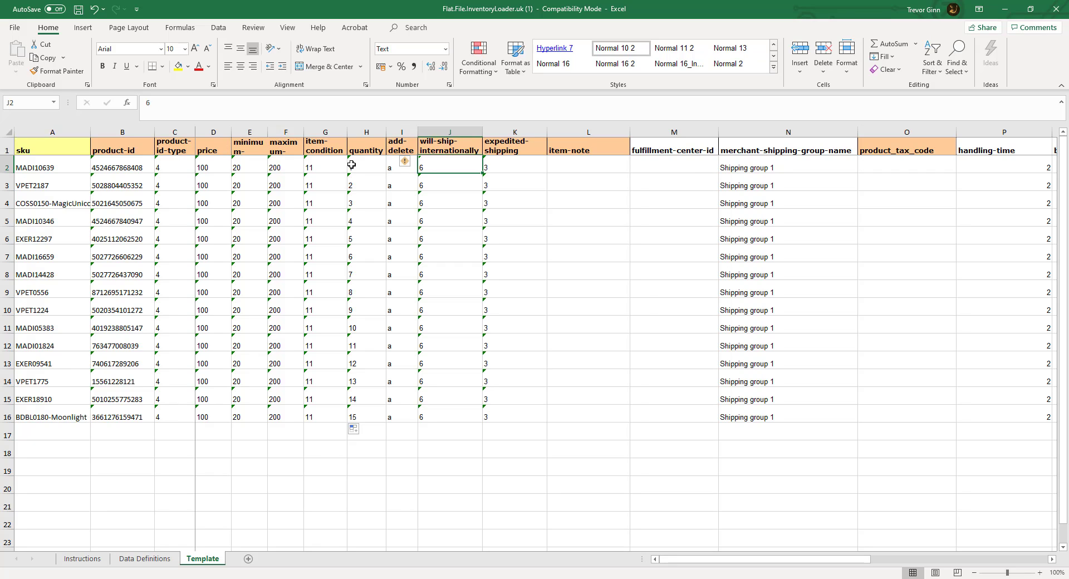
left_click(144, 559)
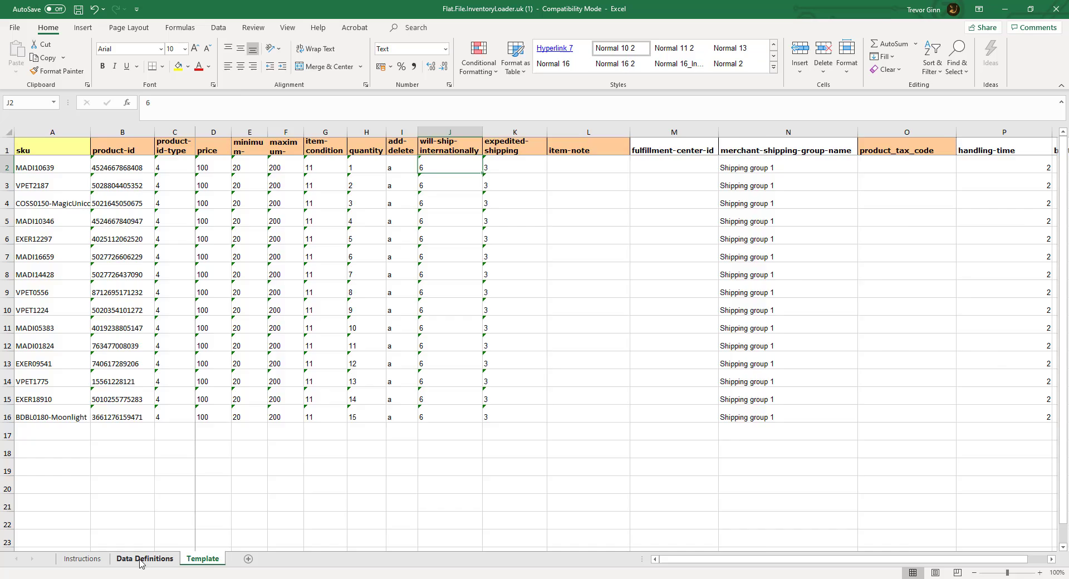
scroll(364, 392, "down", 2)
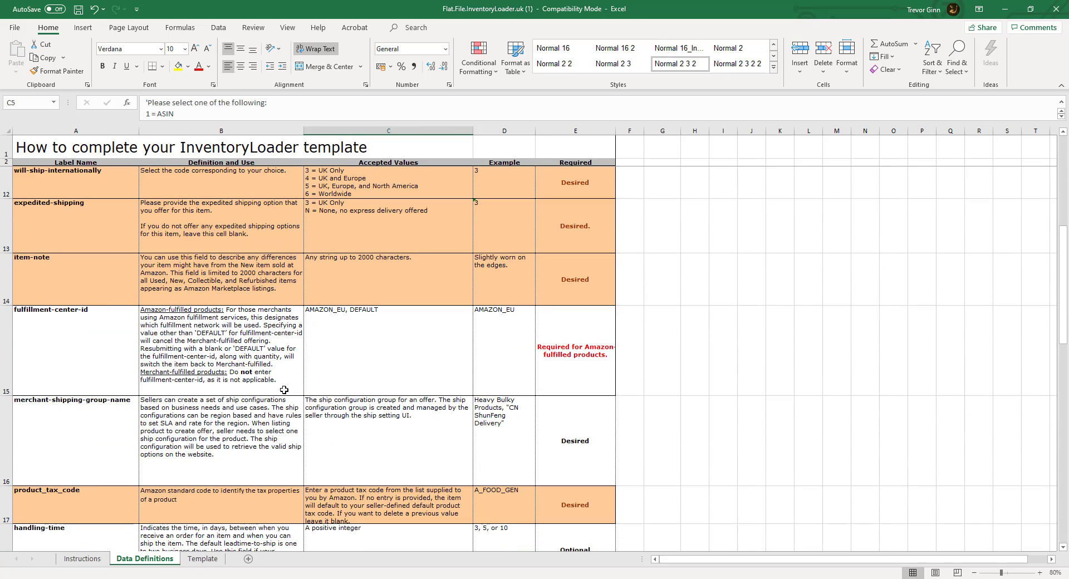
scroll(359, 224, "up", 1)
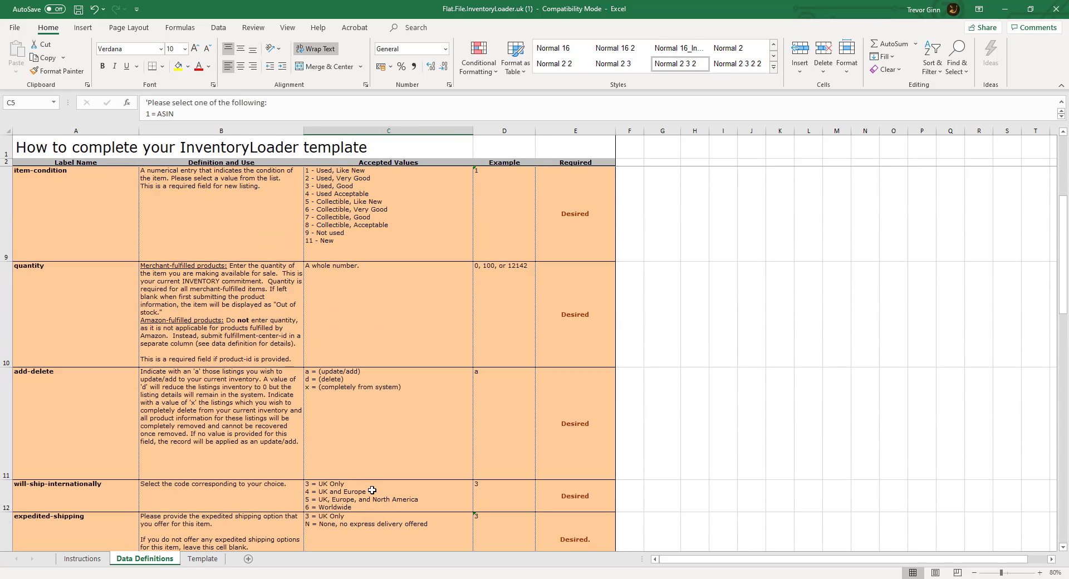
left_click(202, 559)
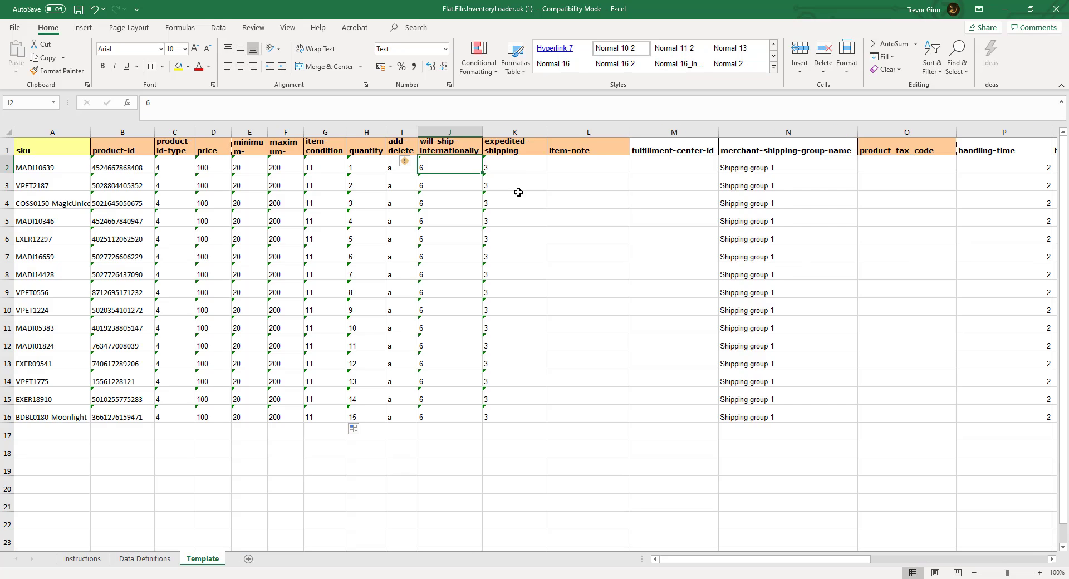
- Review the expedited-shipping, shipping group, product_tax_code and handling-time columns through column AD
left_click(518, 170)
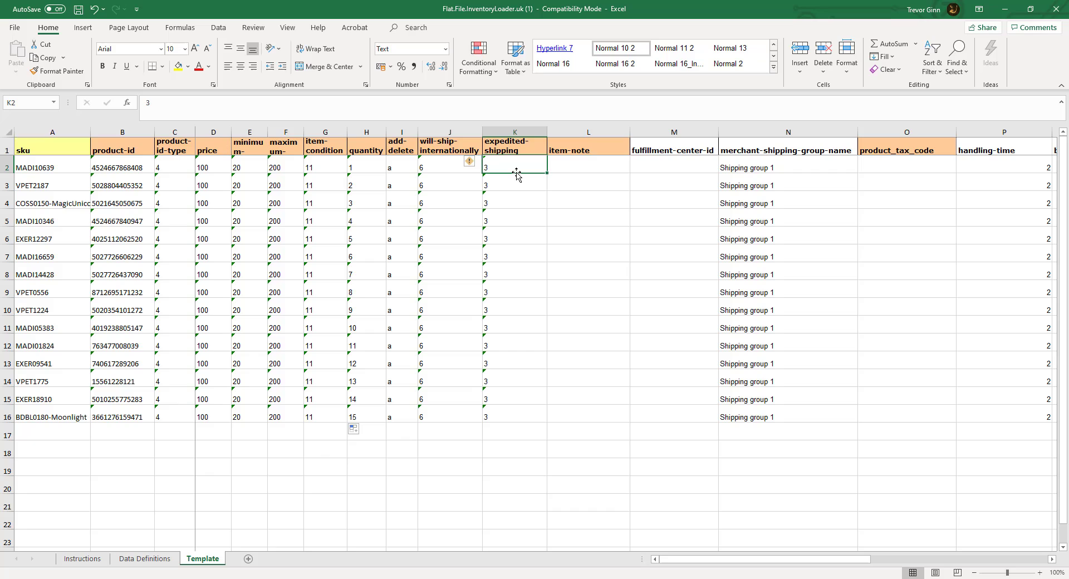
key("ctrl+Right")
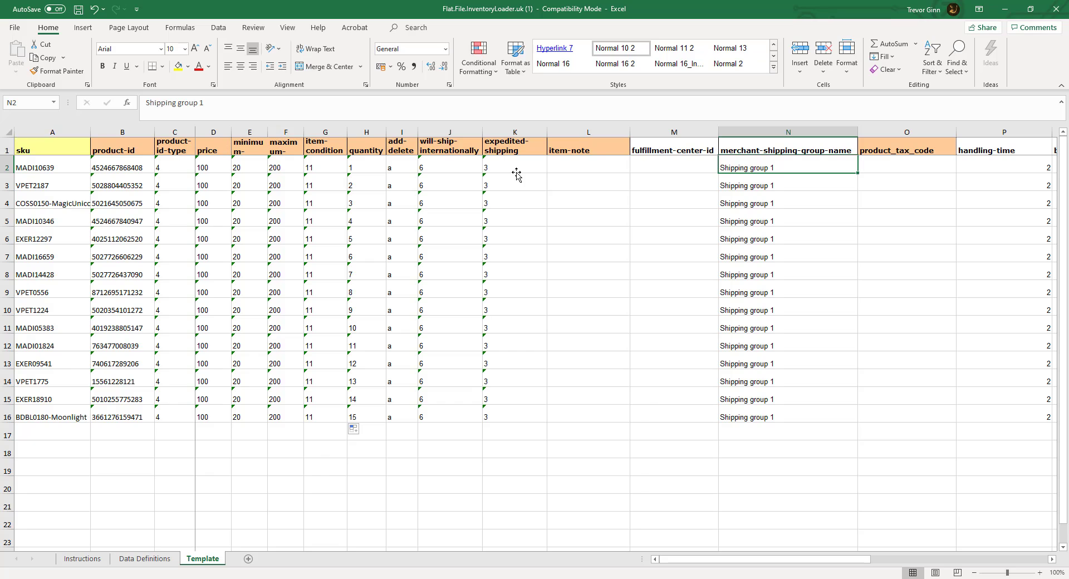
key("Right")
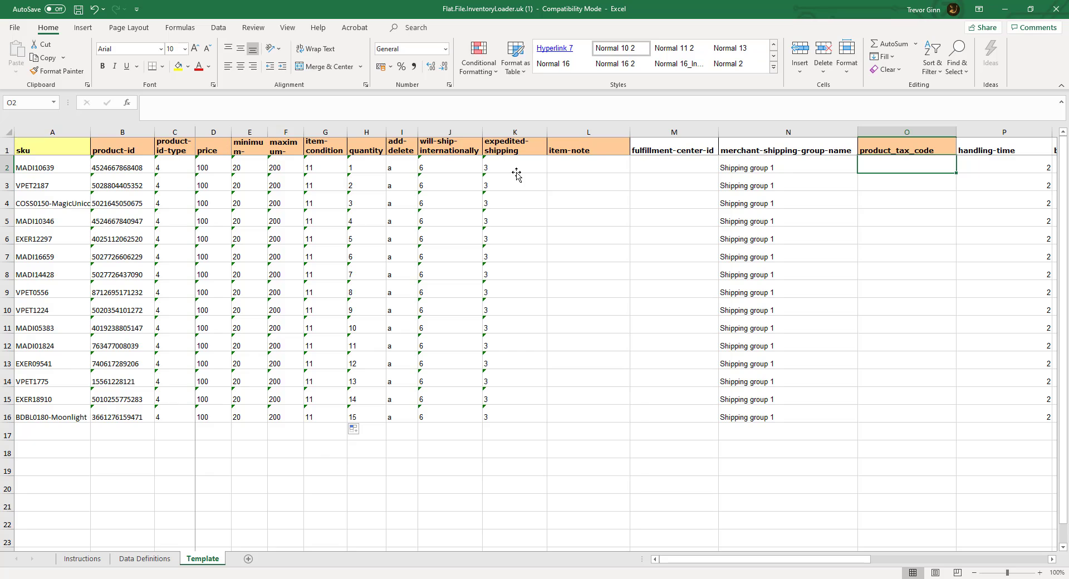
key("Right")
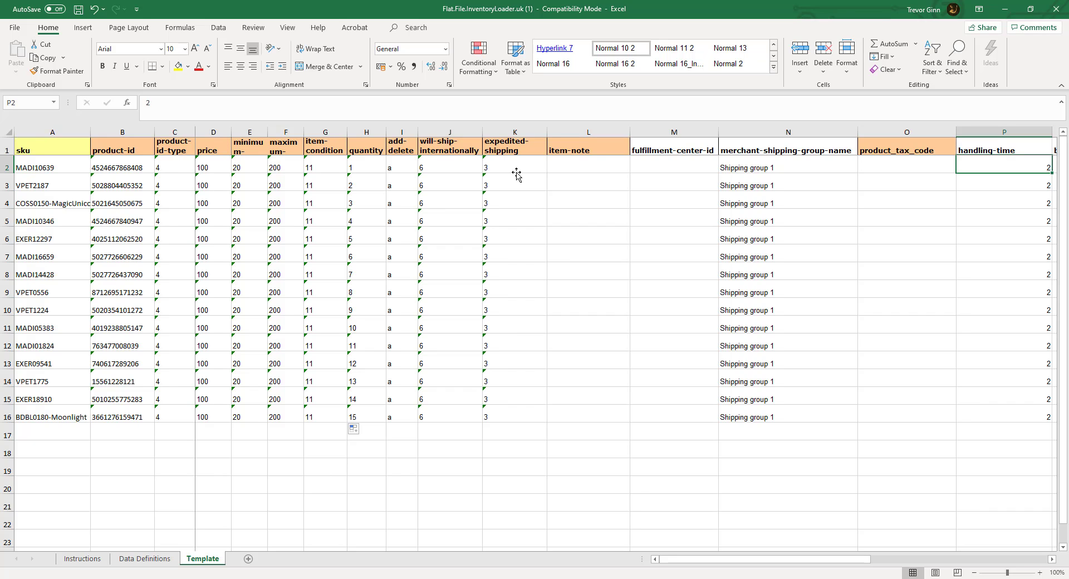
key("Right")
key("Right")
key("Right")
key("Right")
key("Right")
key("Right")
key("Right")
key("Right")
key("Right")
key("Right")
key("Right")
key("Right")
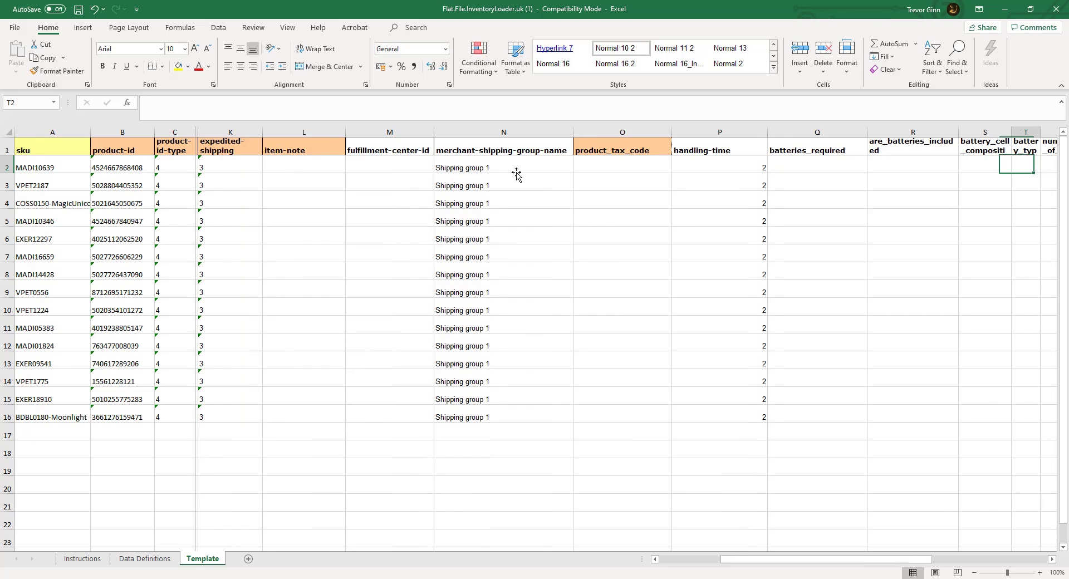
key("Right")
key("Right")
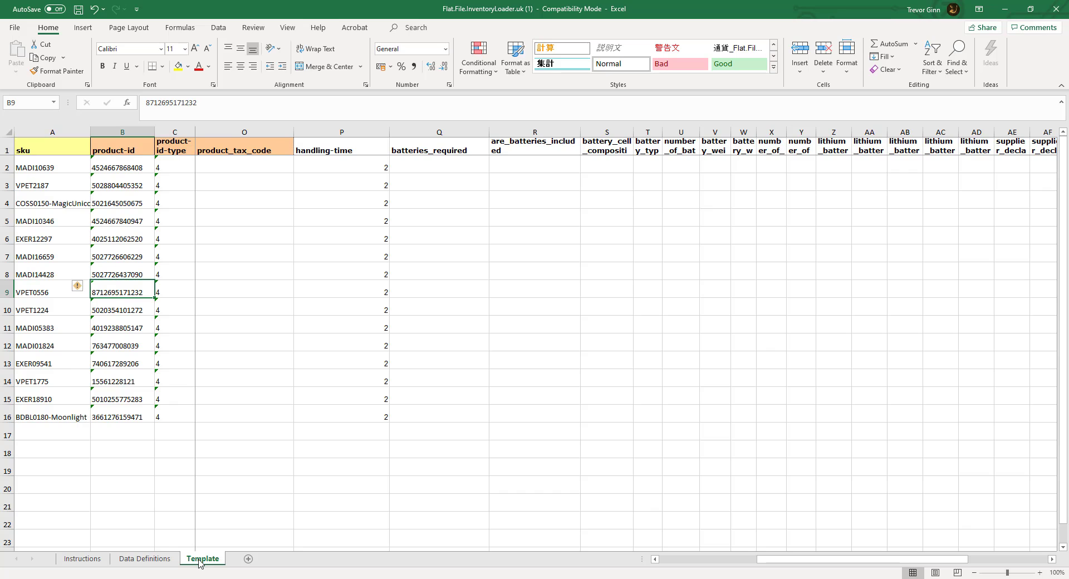
- Copy the Template sheet into a new workbook, accepting the macro warning
right_click(211, 561)
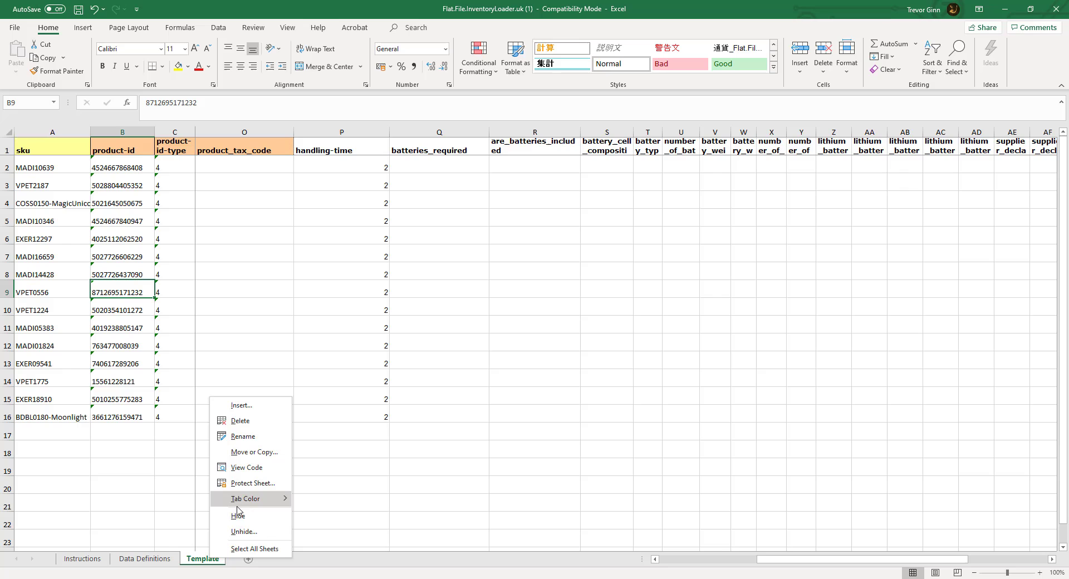
left_click(252, 453)
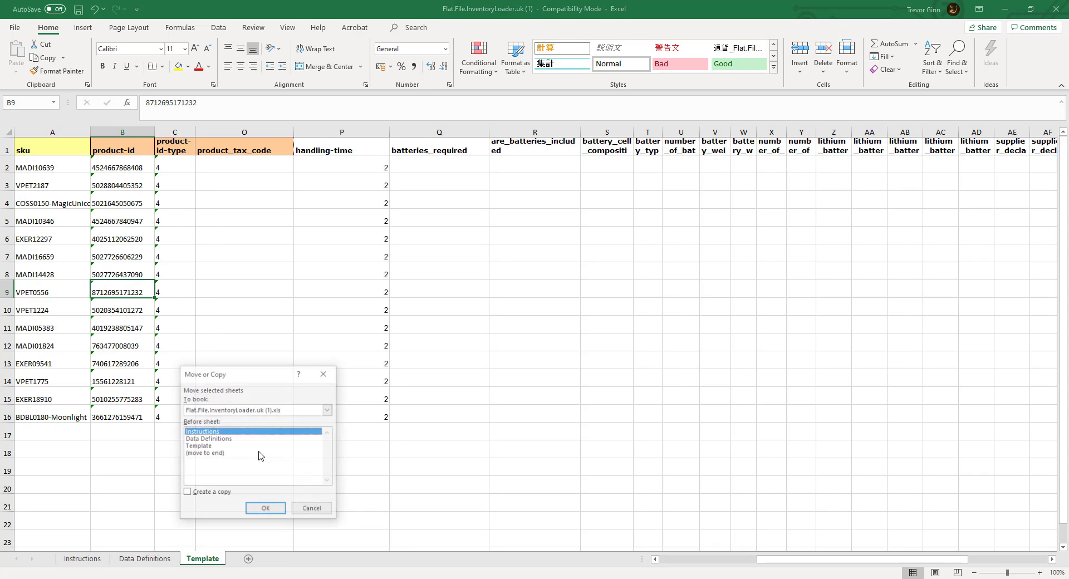
left_click(200, 449)
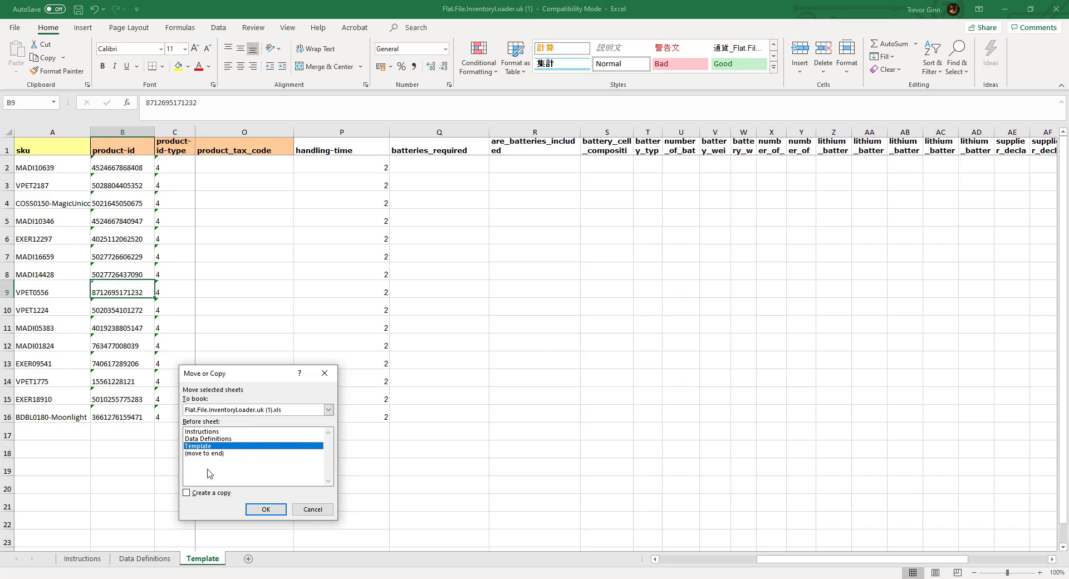
left_click(212, 411)
left_click(210, 420)
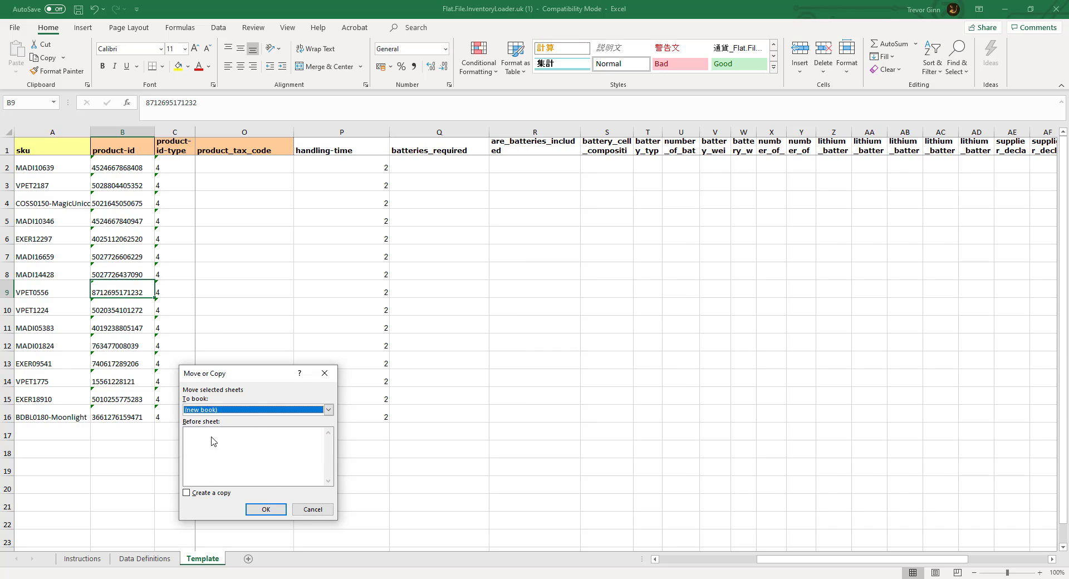
left_click(272, 509)
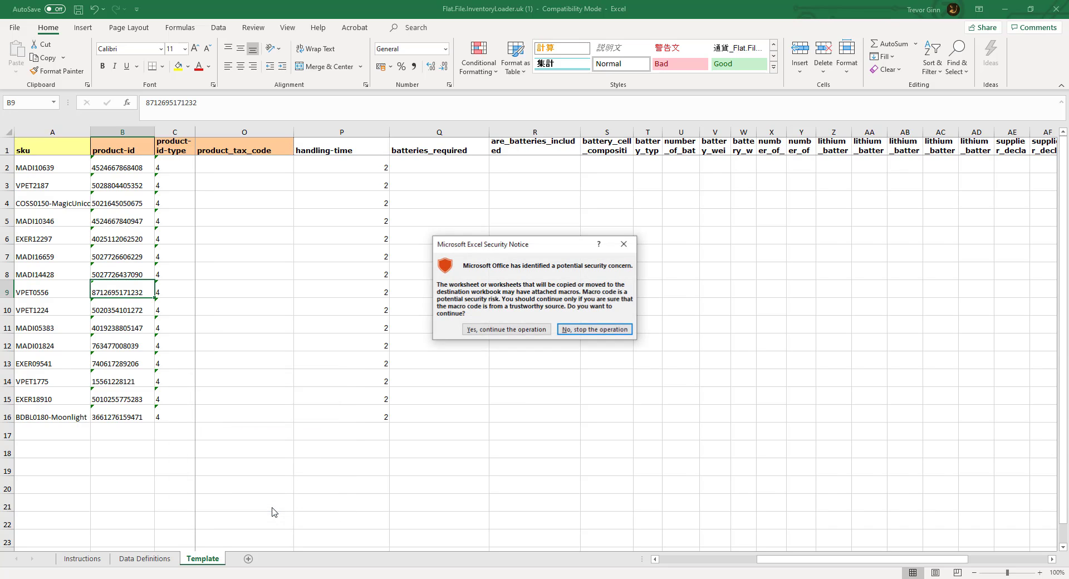
left_click(511, 330)
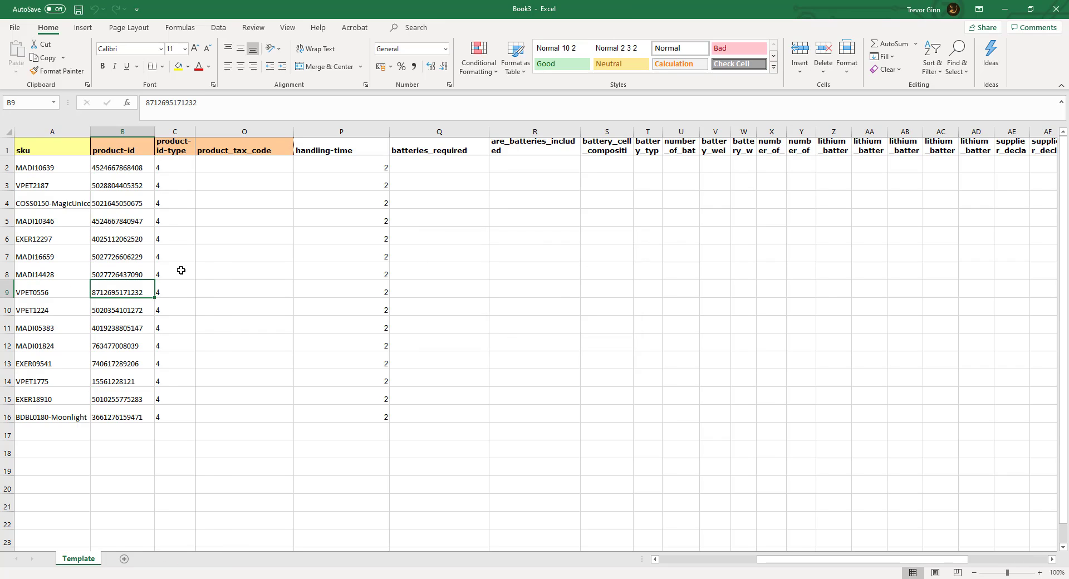
- Save the new workbook in Downloads as Text (Tab delimited) named 'test 2'
left_click(15, 28)
left_click(33, 175)
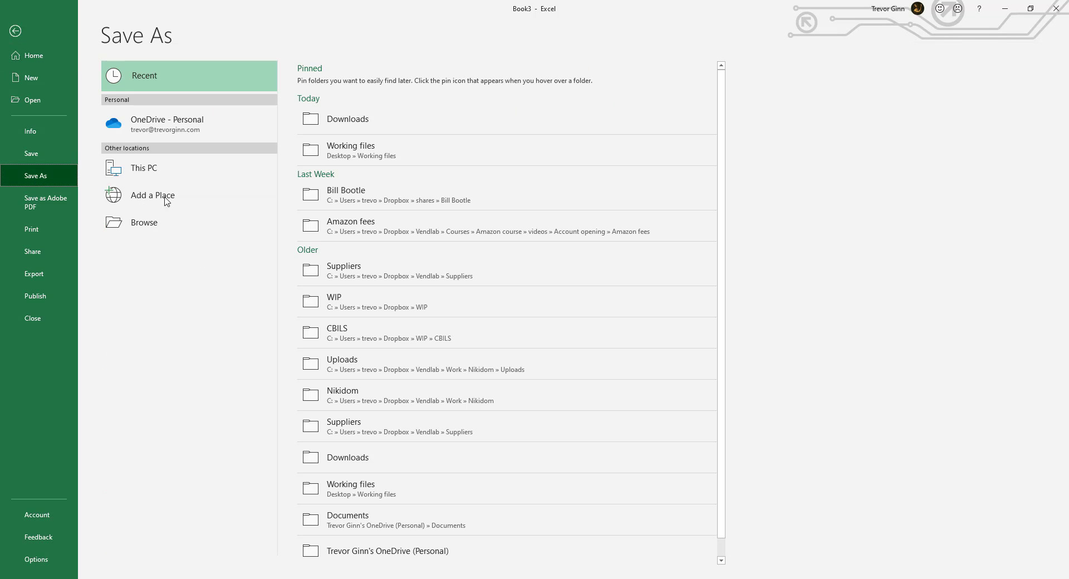
left_click(363, 121)
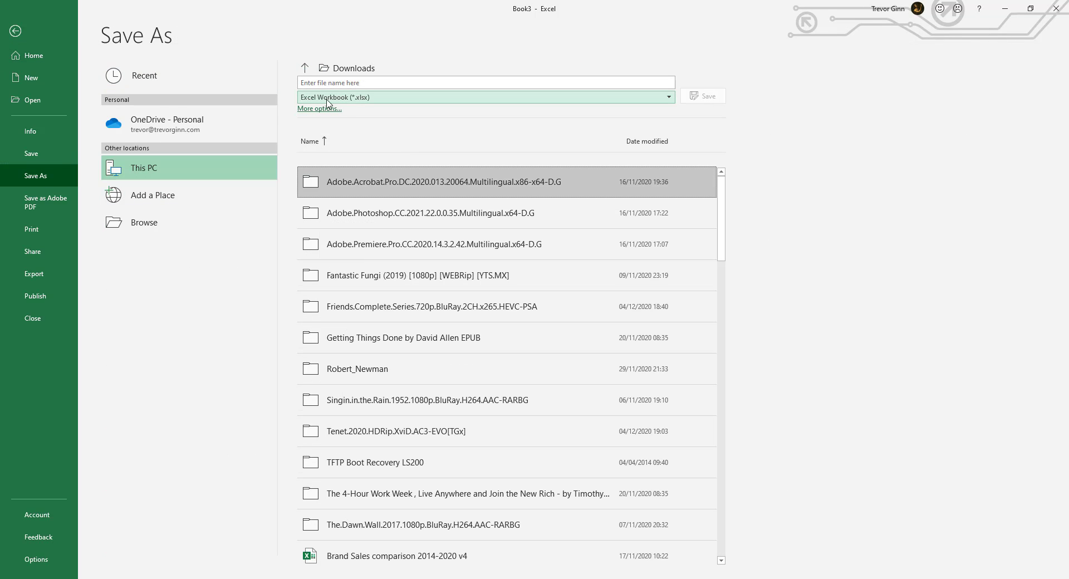
left_click(346, 98)
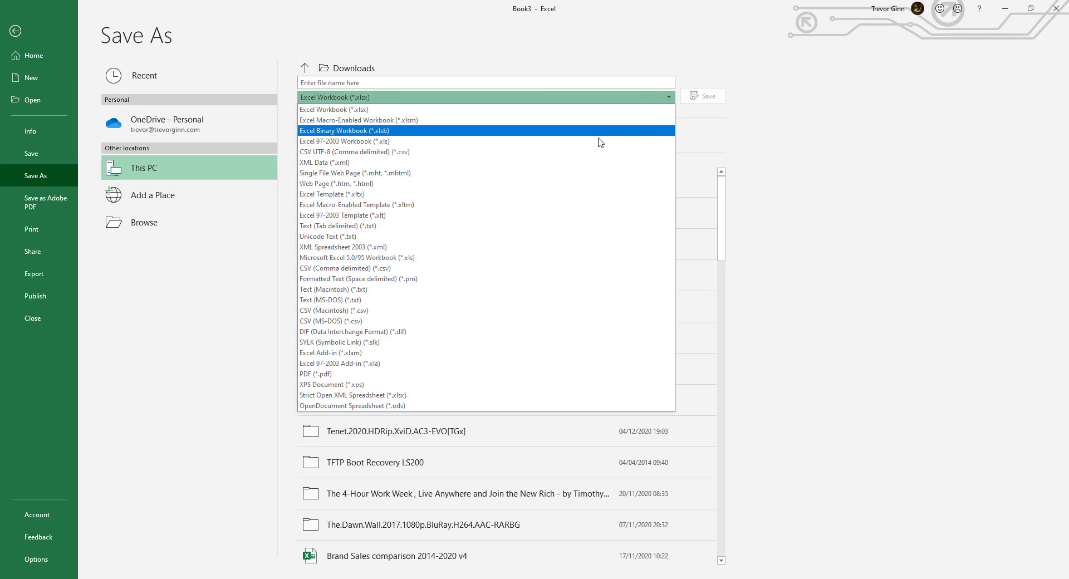
left_click(376, 227)
left_click(343, 81)
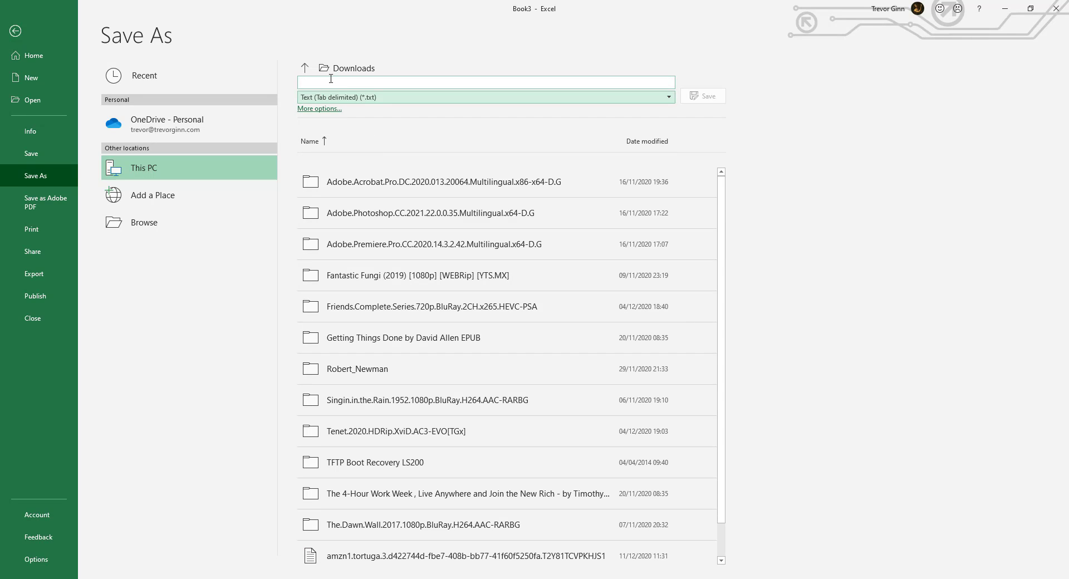
type("test 2")
left_click(702, 96)
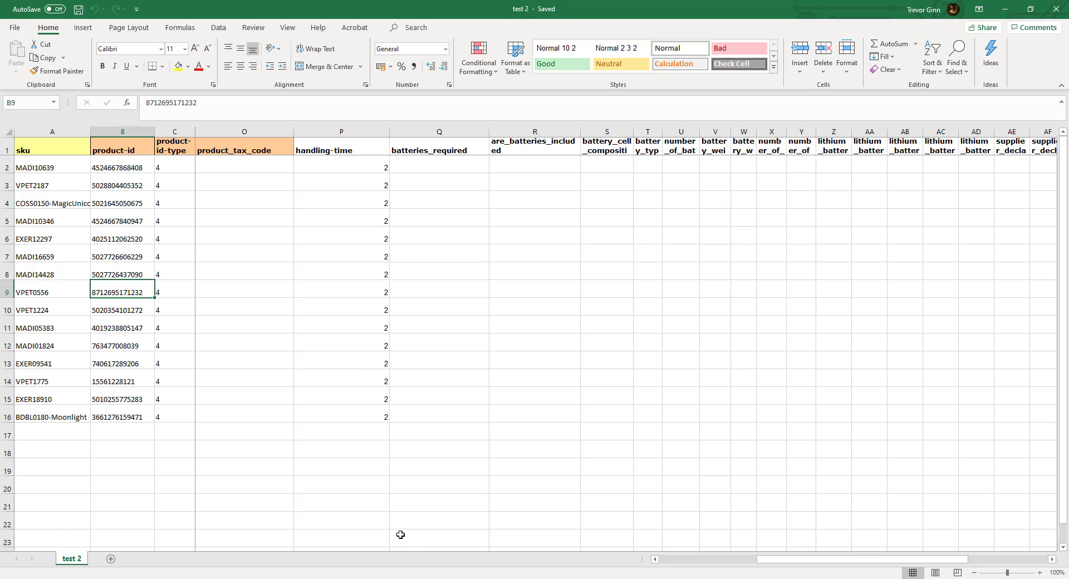
- On Upload your Inventory File, choose file type Inventory Loader File and attach test 2.txt
key("alt+Tab")
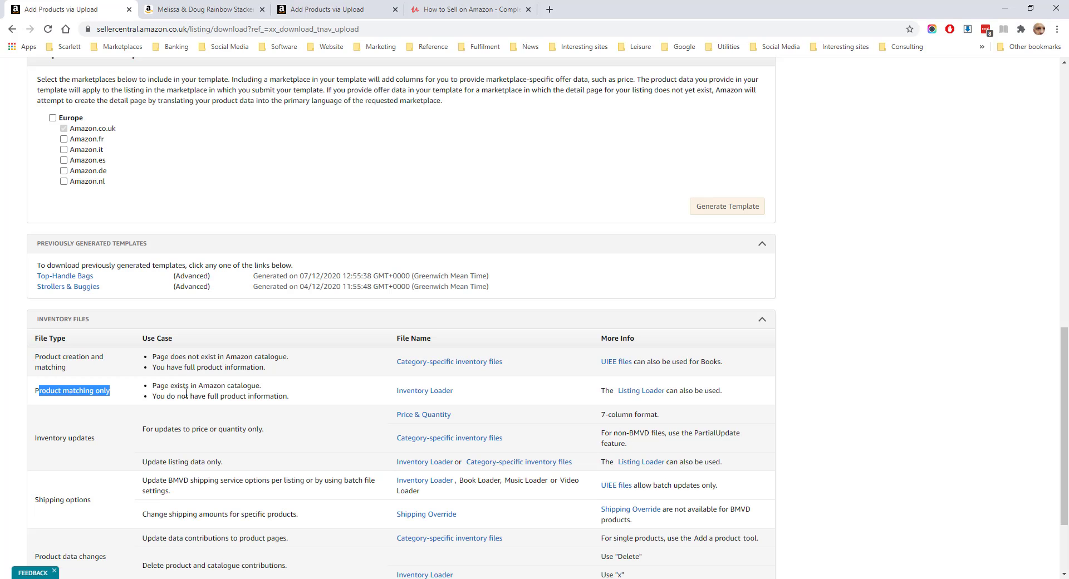
scroll(186, 394, "up", 10)
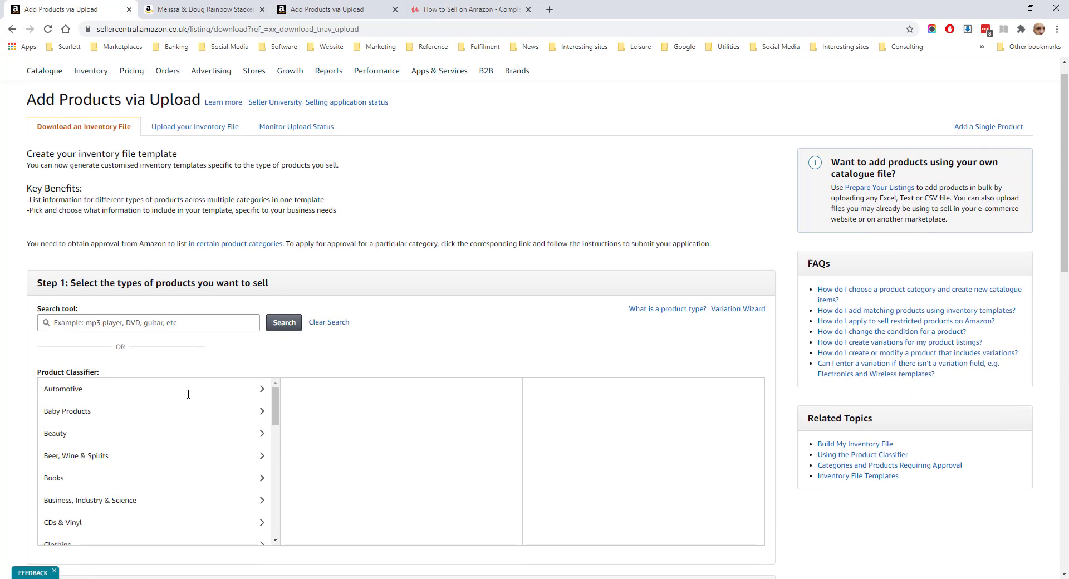
scroll(188, 393, "up", 1)
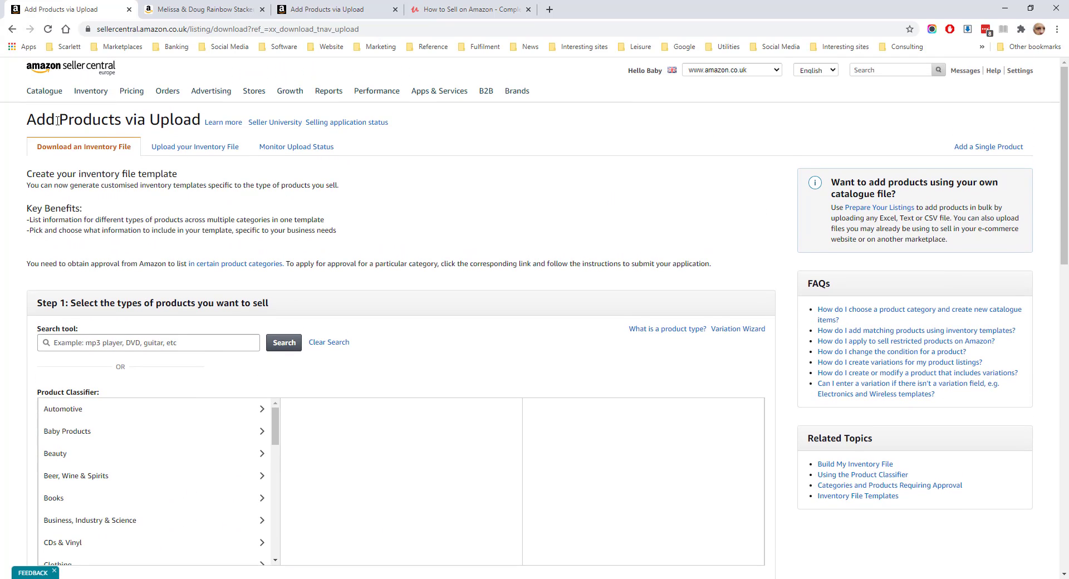
left_click(181, 147)
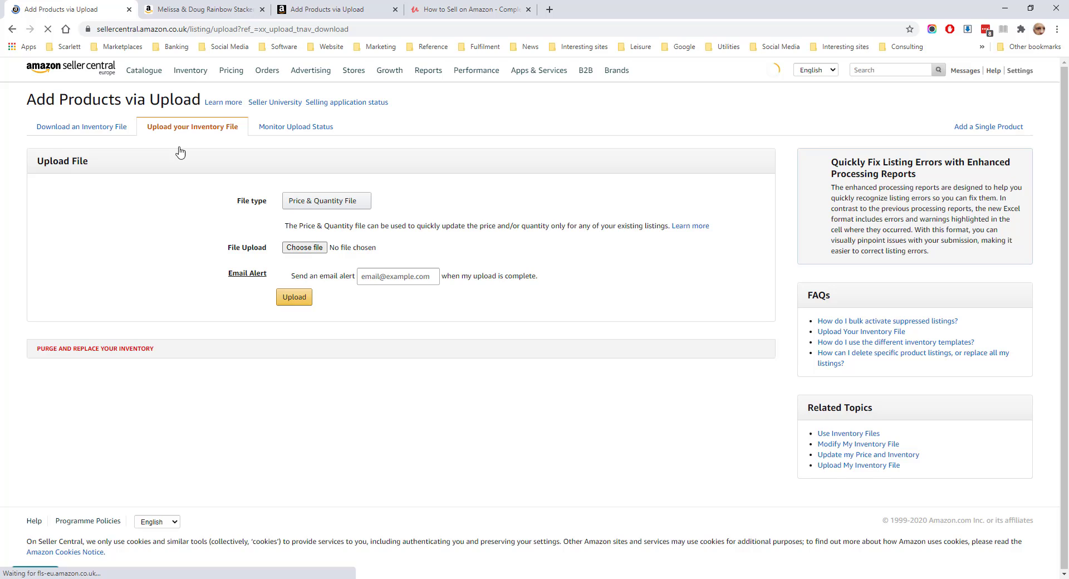
left_click(327, 221)
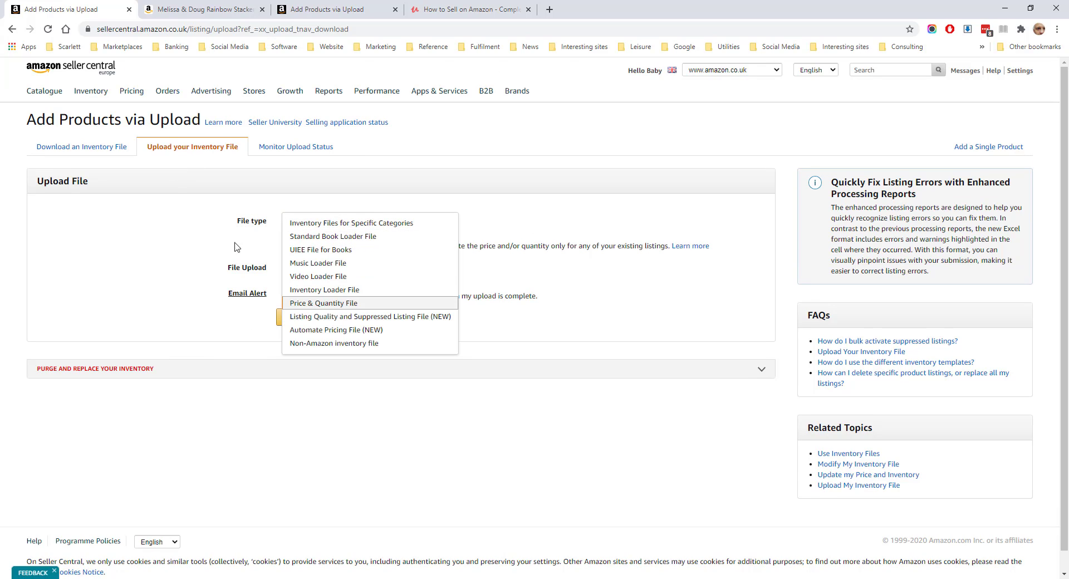
left_click(288, 290)
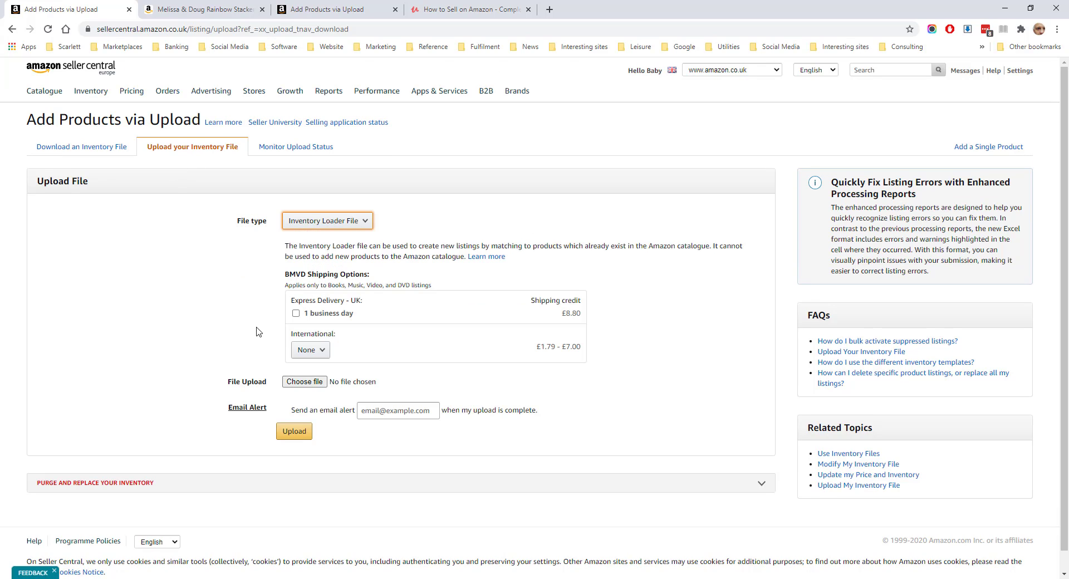
left_click(299, 383)
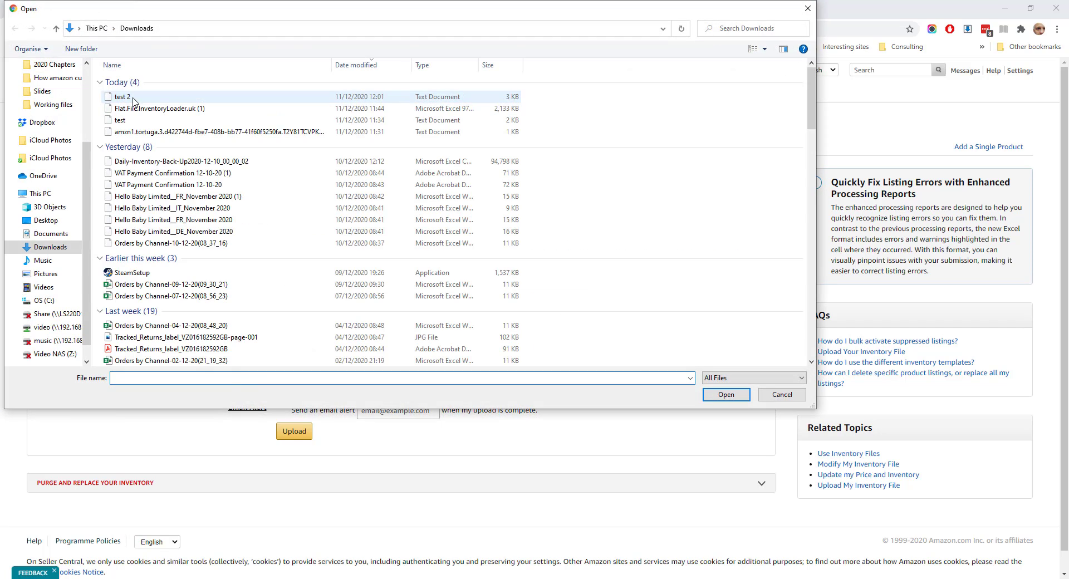
left_click(137, 99)
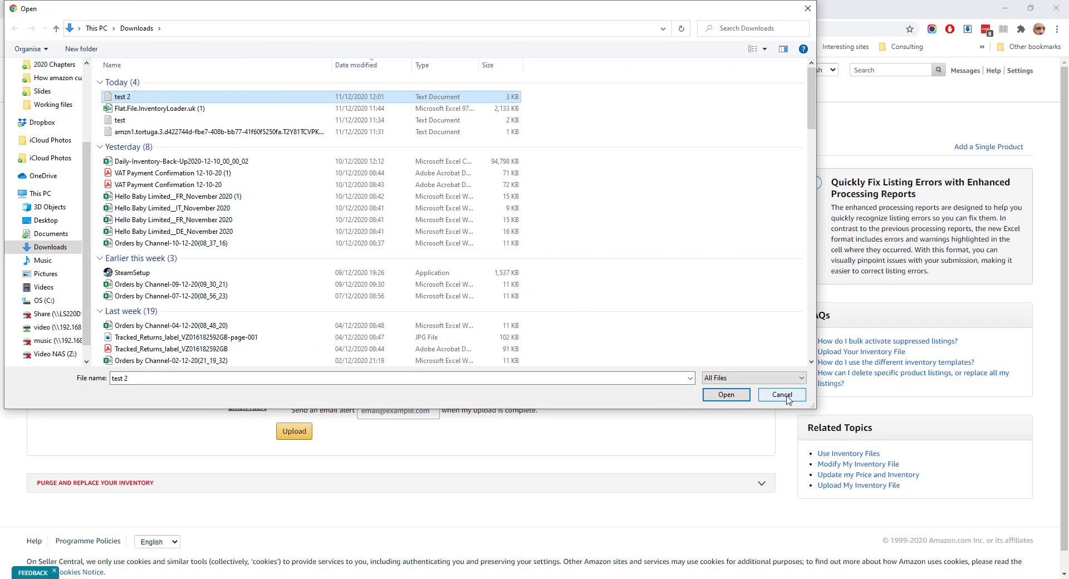
left_click(728, 397)
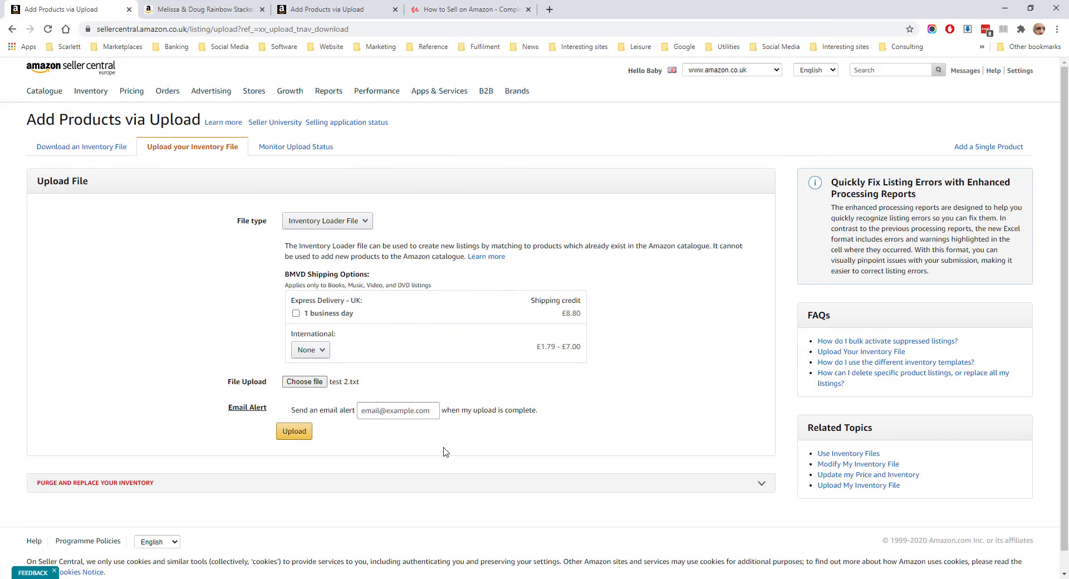
- Check Monitor Upload Status, then go through Manage Inventory to Complete Your Drafts, which lists 20 drafts
left_click(284, 149)
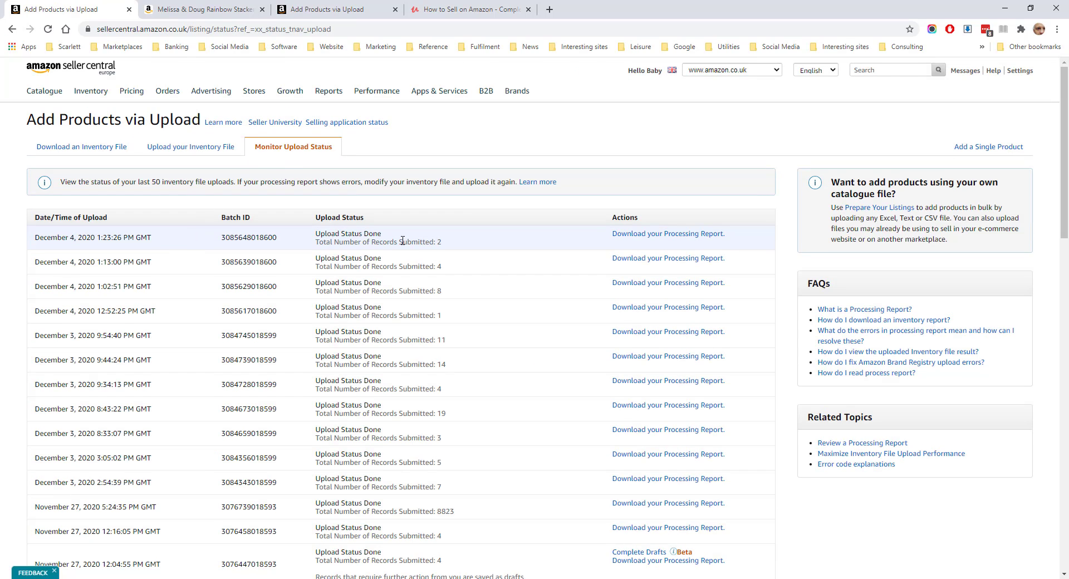
left_click(655, 233)
mouse_move(89, 95)
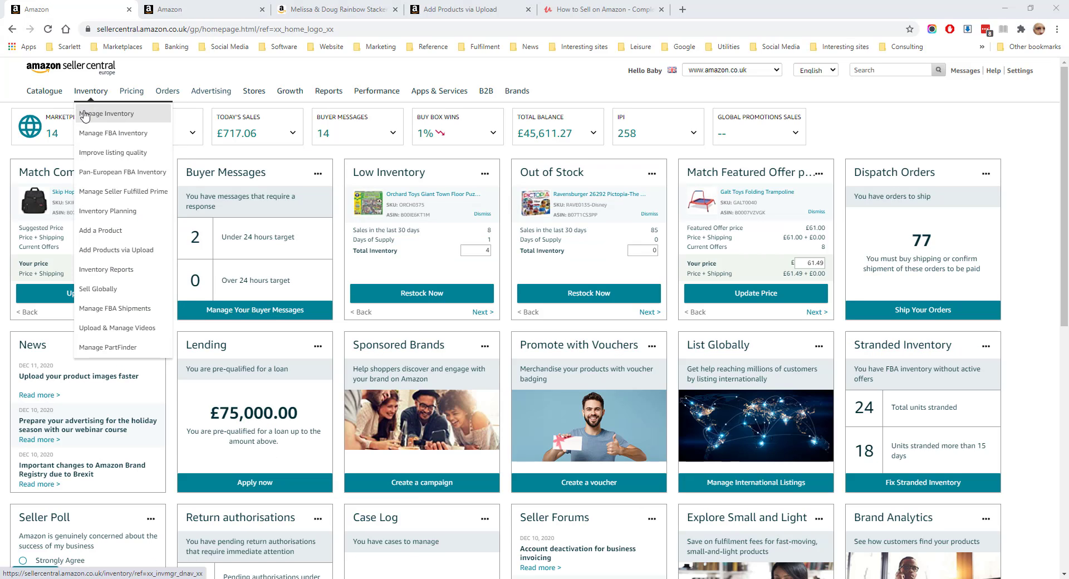
left_click(106, 115)
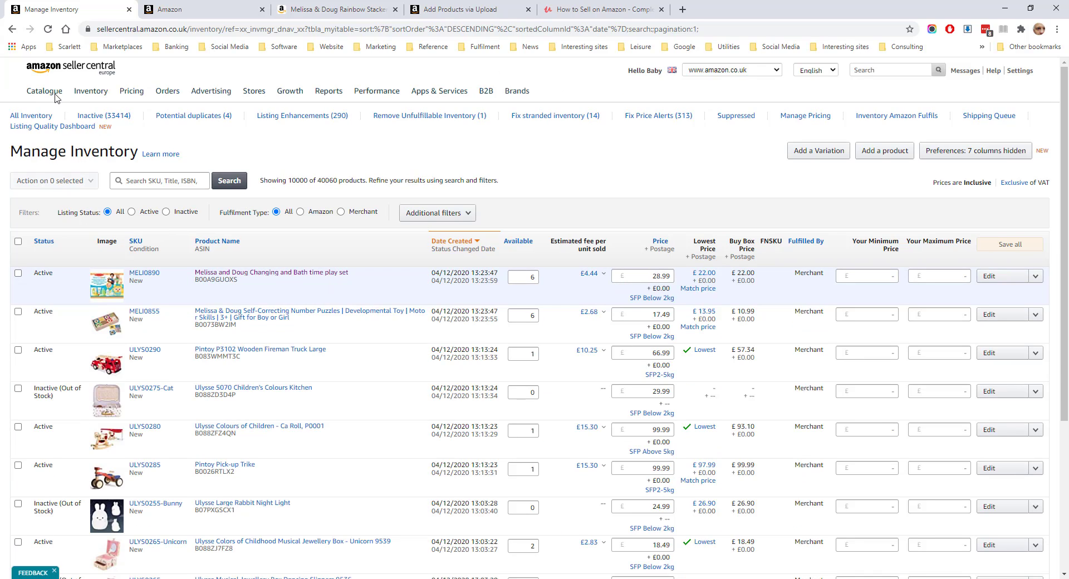
mouse_move(49, 96)
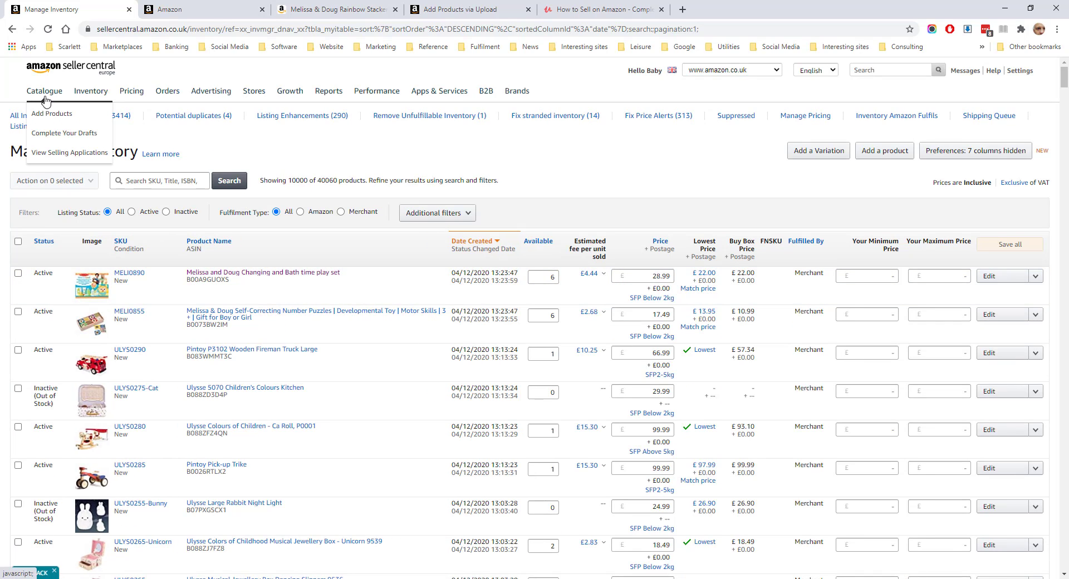
left_click(46, 136)
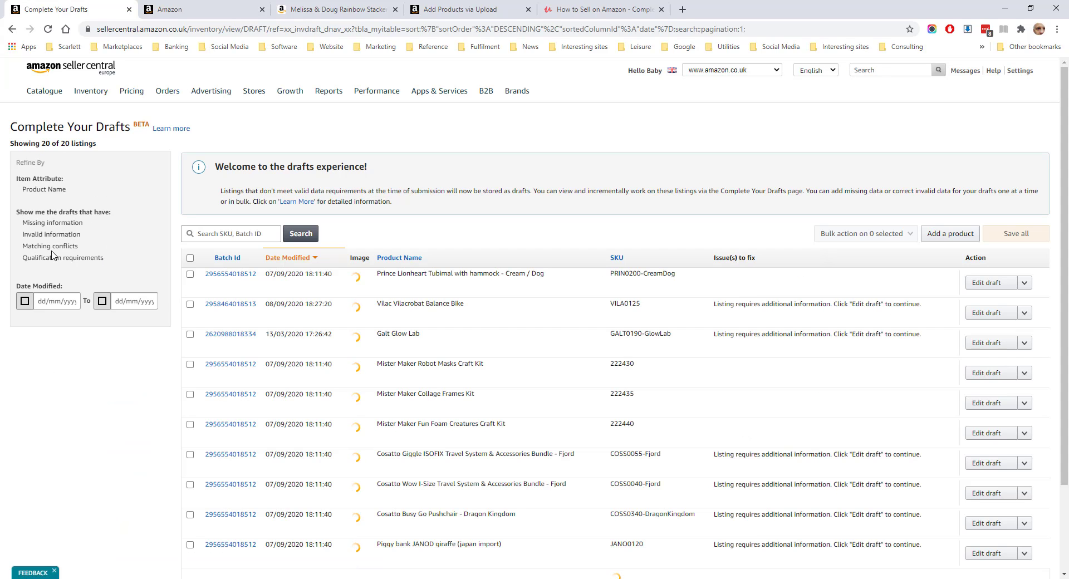